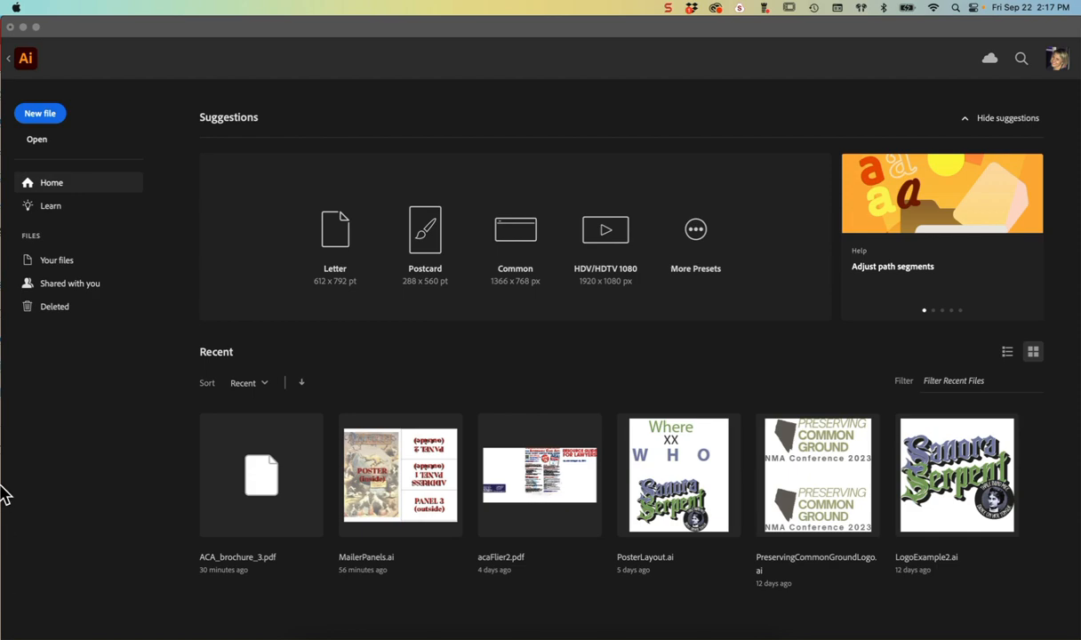
# Start a new print document from the Legal preset and name it Mailer
pyautogui.click(43, 116)
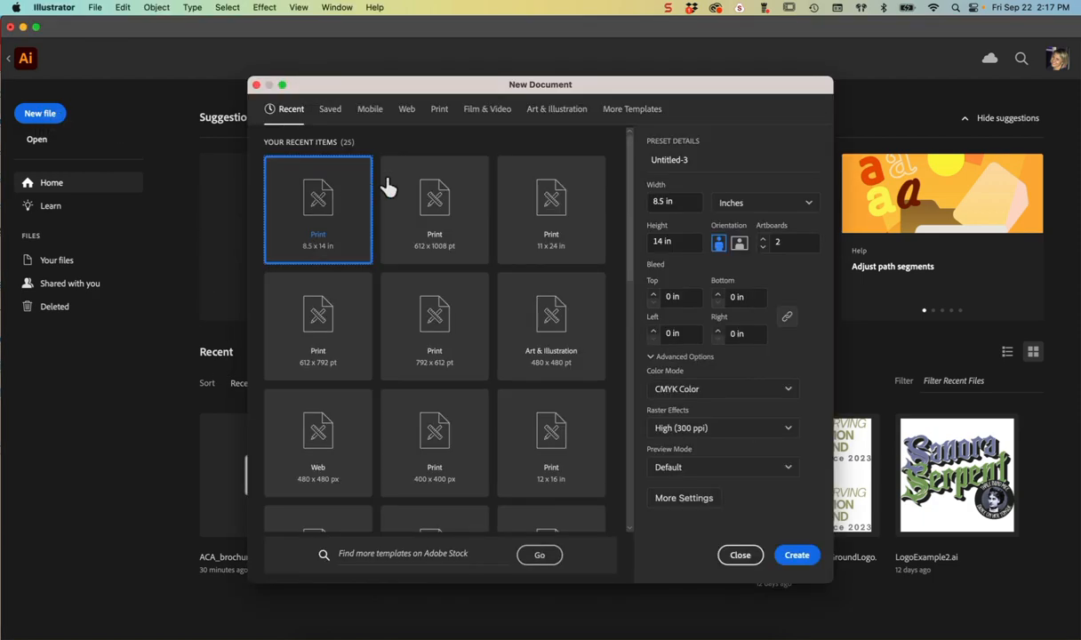
pyautogui.click(440, 113)
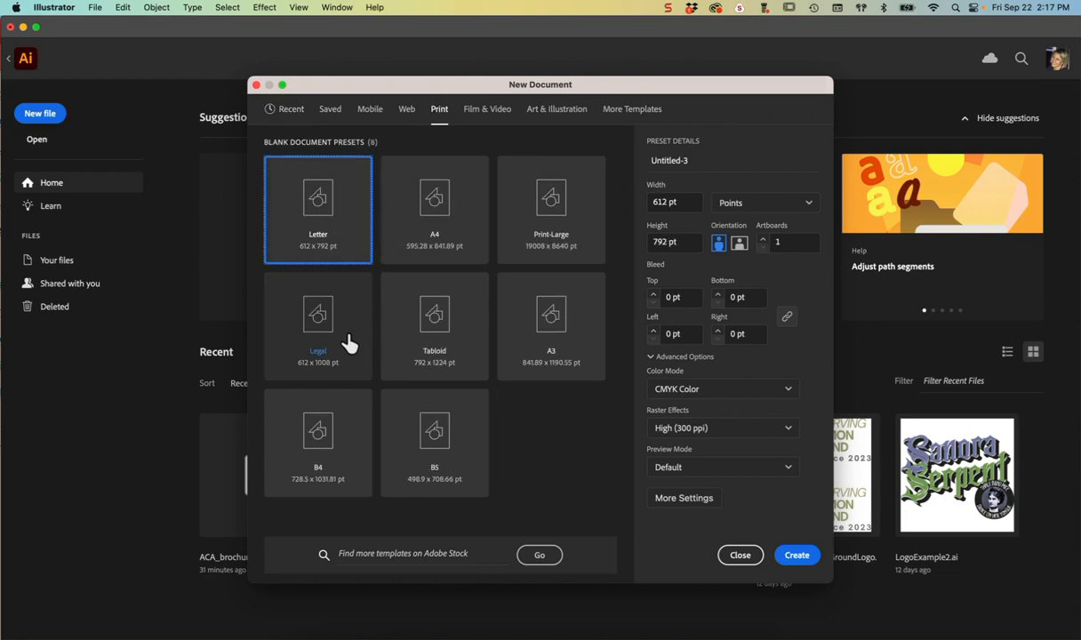
pyautogui.click(320, 328)
pyautogui.click(714, 157)
pyautogui.press('super+a')
pyautogui.write('Mailer')
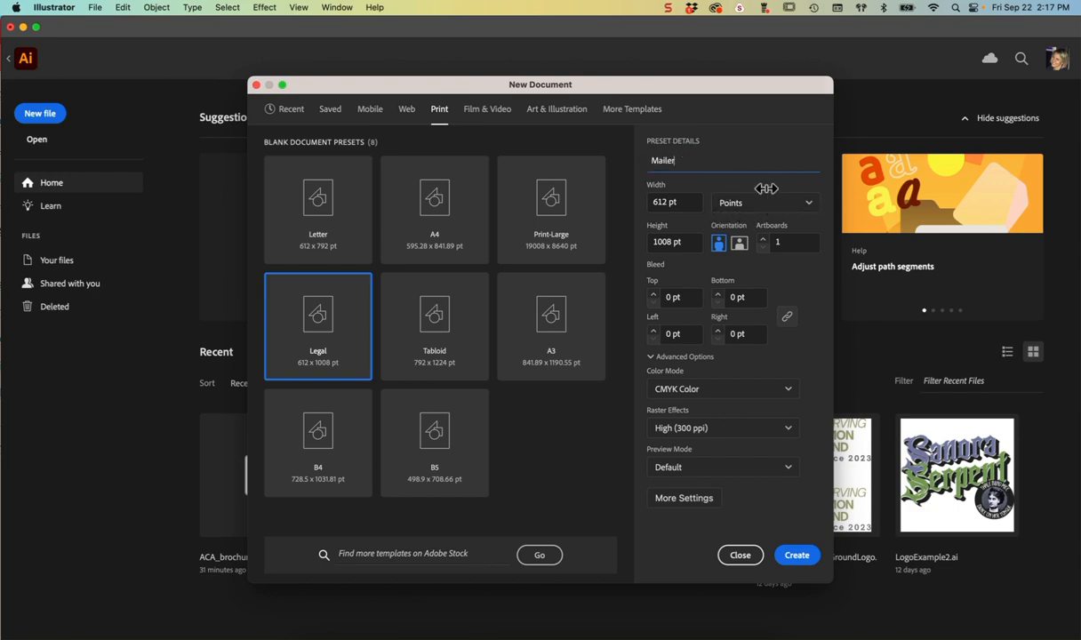
# Set the document units to inches and the number of artboards to 2, and create the document
pyautogui.click(755, 216)
pyautogui.click(757, 300)
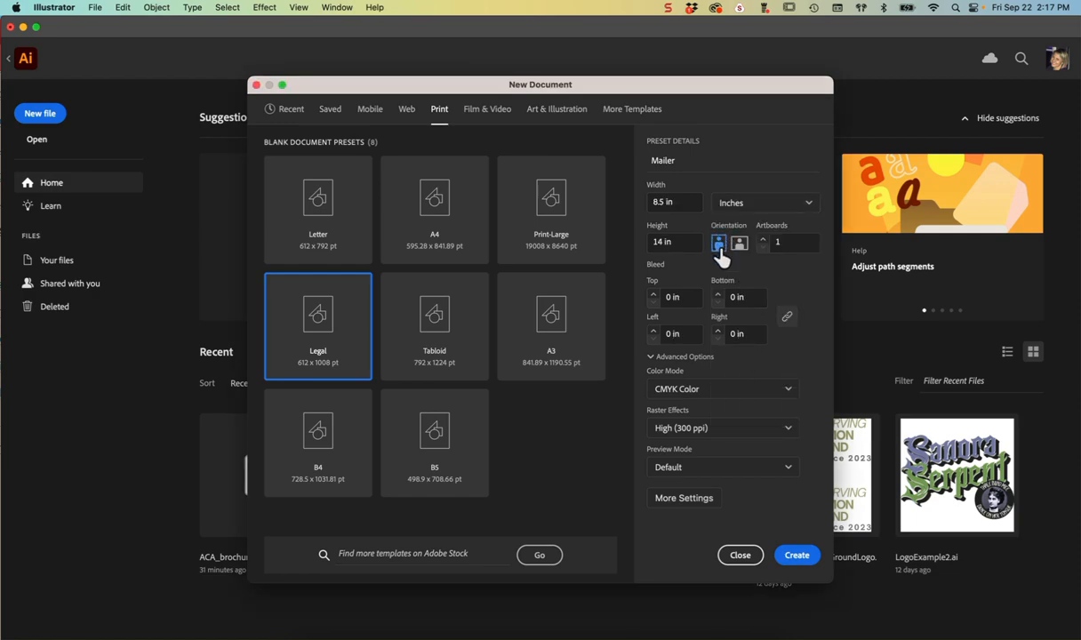
pyautogui.click(763, 238)
pyautogui.click(797, 559)
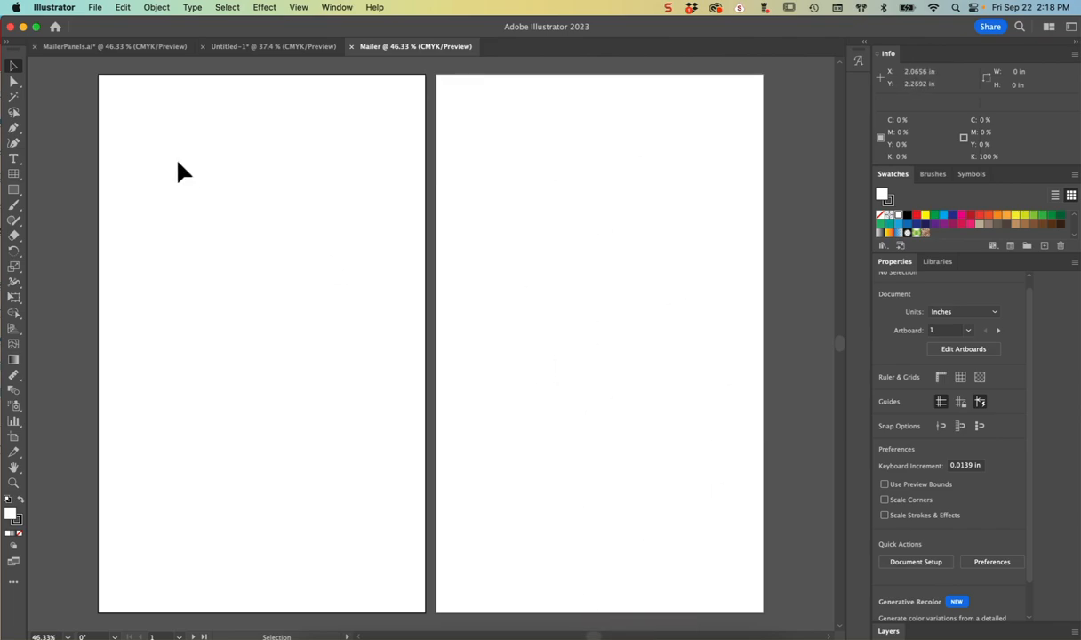
# Examine the panel layout in MailerPanels.ai and the finished ACA brochure in Untitled-1 as references for the mailer
pyautogui.click(120, 48)
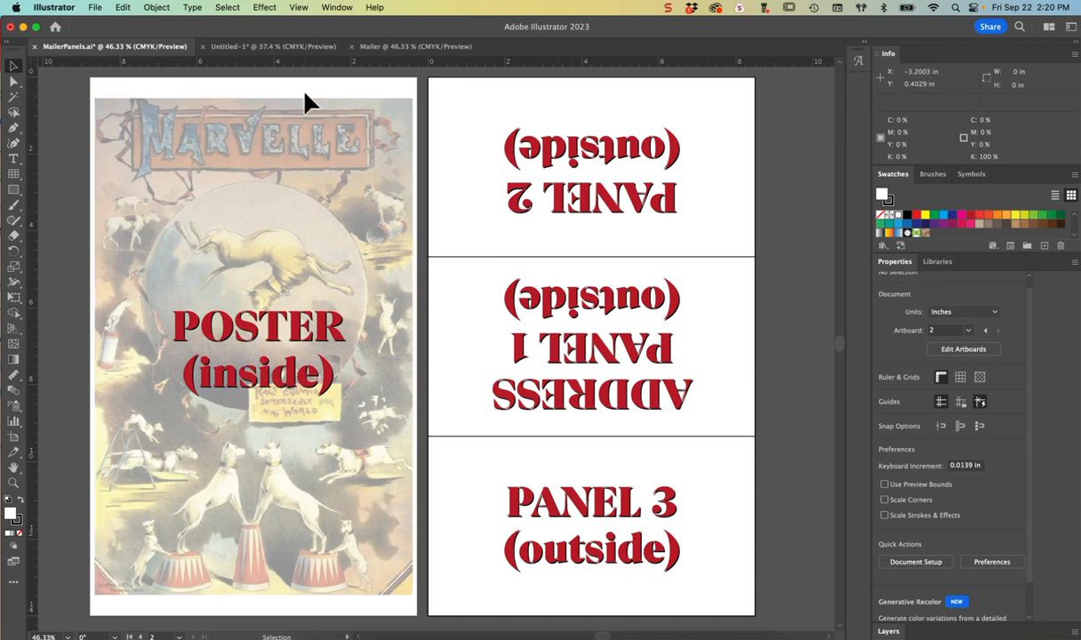
pyautogui.click(278, 49)
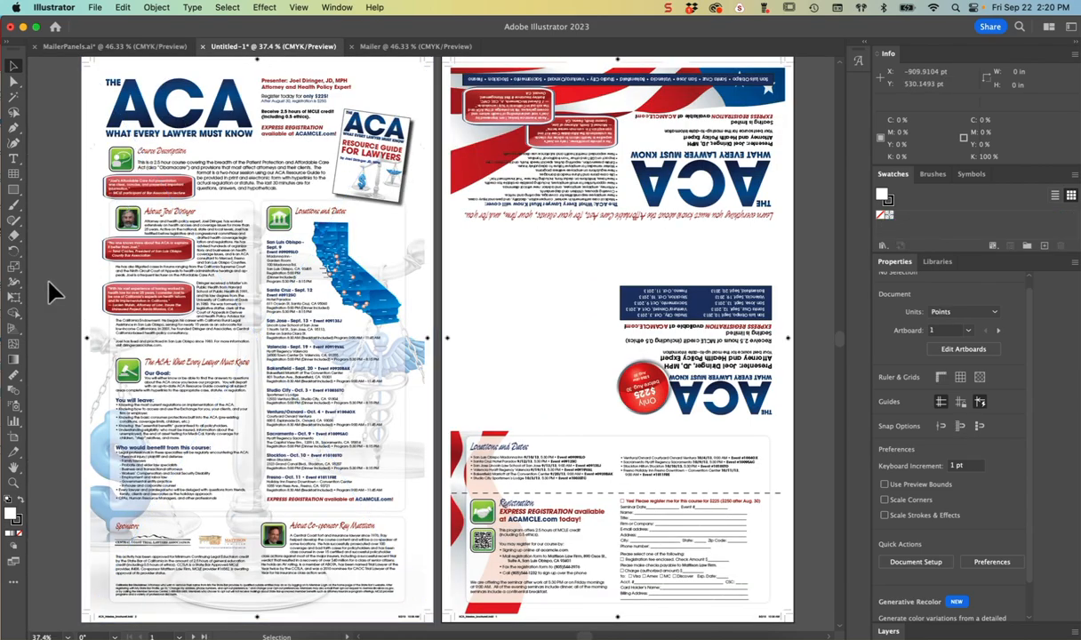
pyautogui.scroll(1, 48, 282)
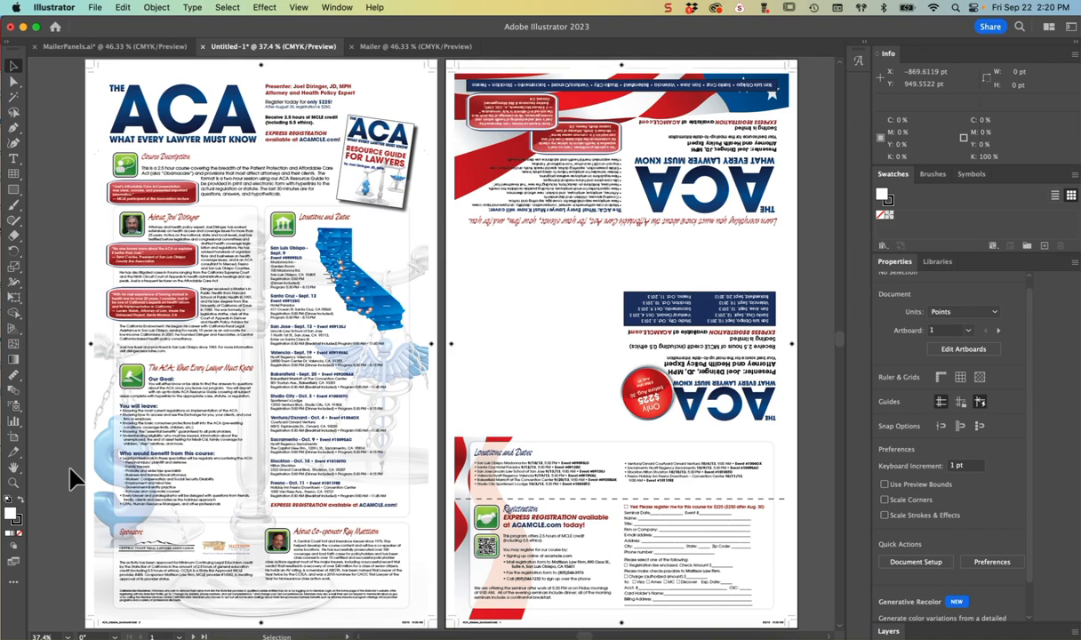
pyautogui.click(151, 452)
pyautogui.hscroll(1, 767, 480)
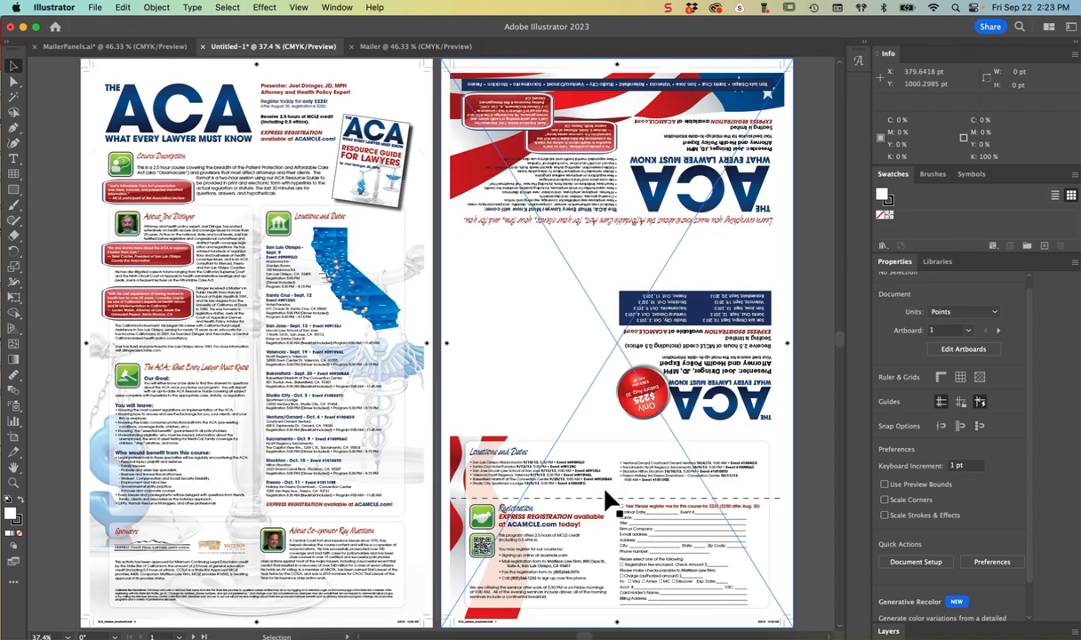
pyautogui.click(302, 358)
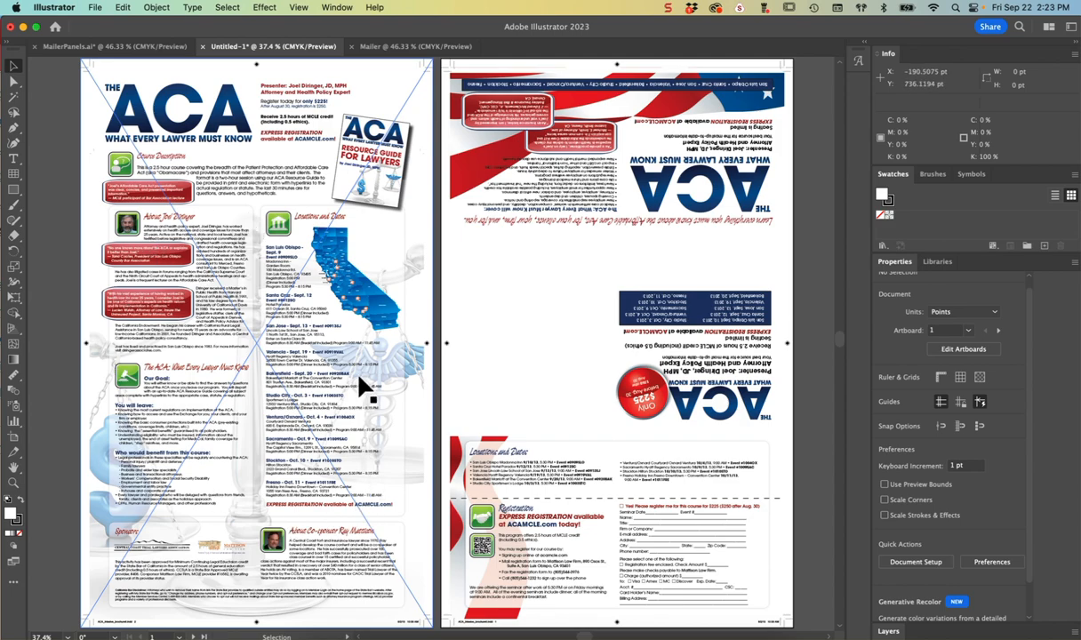
pyautogui.click(534, 269)
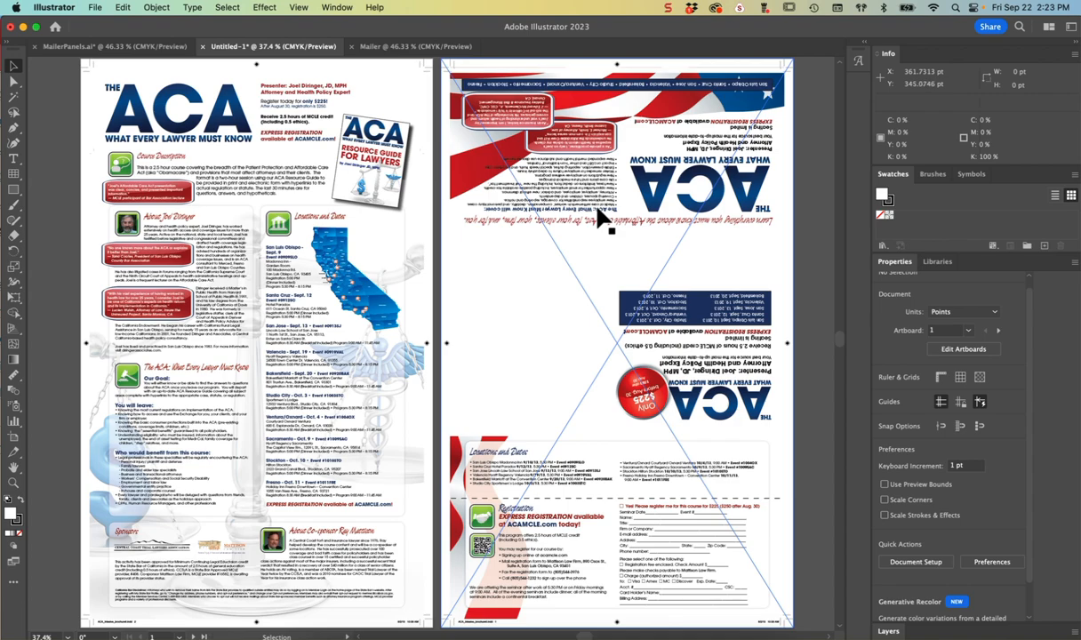
pyautogui.click(188, 134)
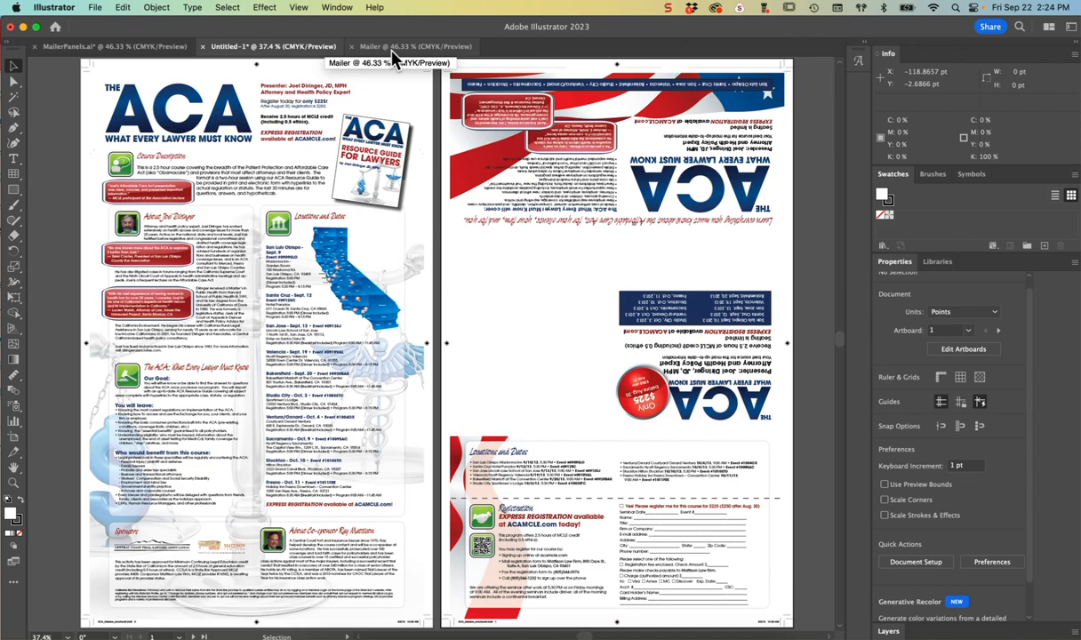
pyautogui.click(115, 47)
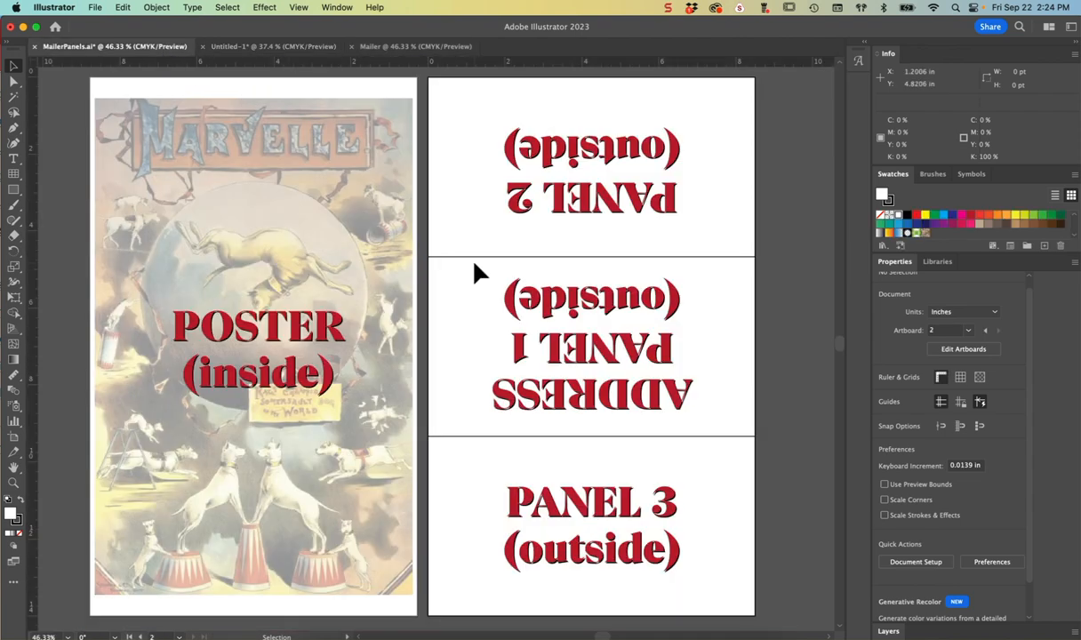
# In the Mailer document, start a rectangular grid about 7.44 × 10.94 in from the second artboard's upper-left corner, trying different row and column counts
pyautogui.click(428, 51)
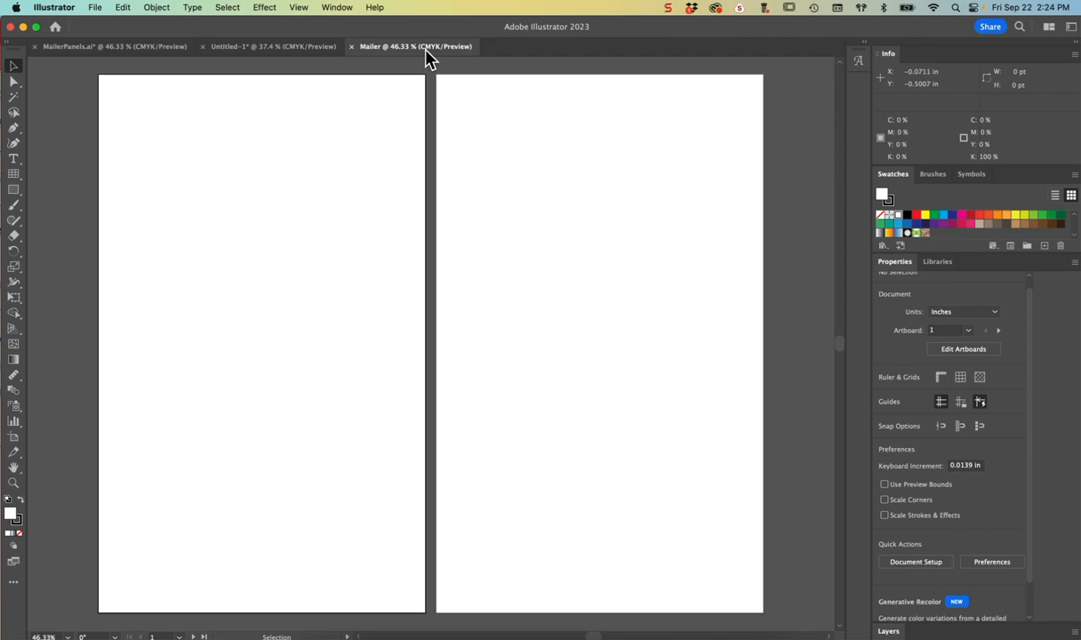
pyautogui.hscroll(3, 240, 157)
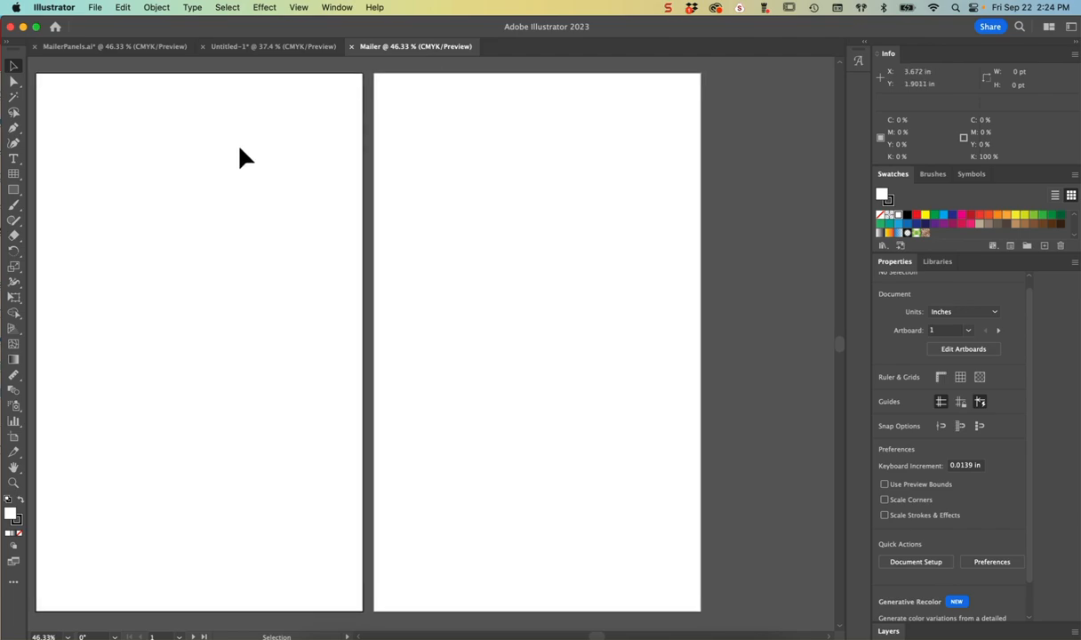
pyautogui.click(14, 174)
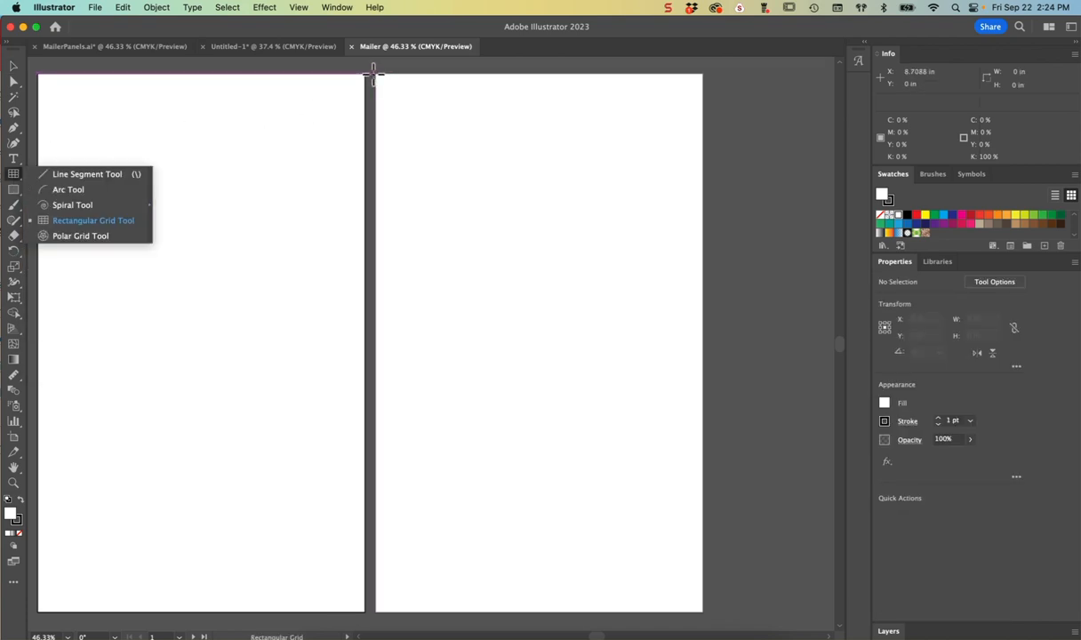
pyautogui.moveTo(375, 74); pyautogui.dragTo(662, 495)
pyautogui.press('Up')
pyautogui.press('Up')
pyautogui.press('Right')
pyautogui.press('Right')
pyautogui.press('Right')
pyautogui.press('Right')
pyautogui.press('Right')
pyautogui.press('Up')
pyautogui.press('Left')
pyautogui.press('Right')
pyautogui.press('Left')
pyautogui.press('Up')
pyautogui.press('Down')
pyautogui.press('Down')
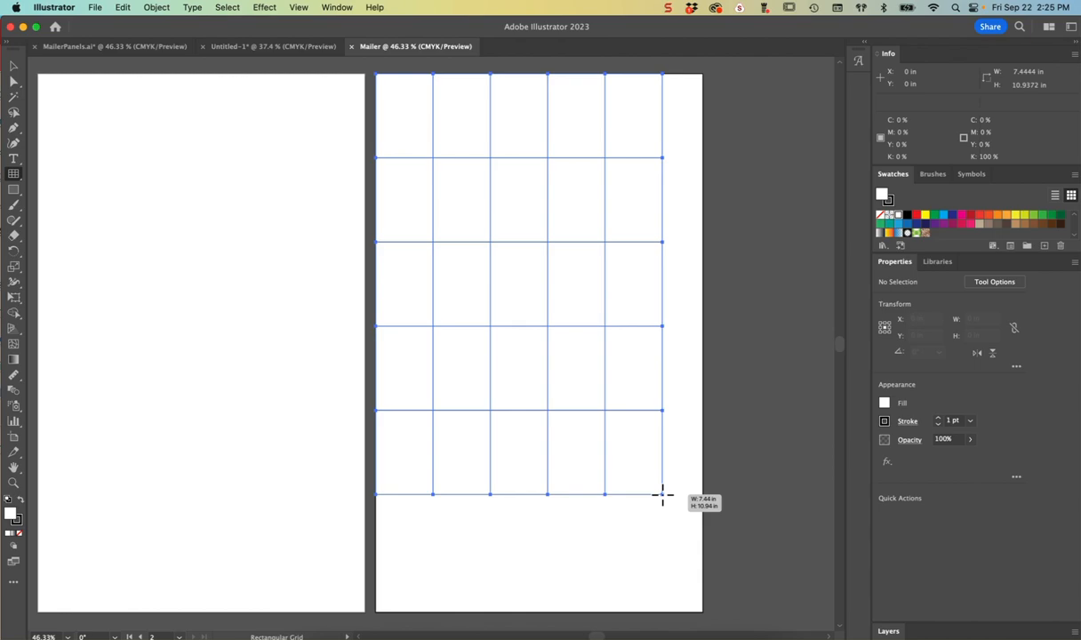
# Reduce the grid to three rows and one column and stretch it to the artboard's full 8.5 × 14 in
pyautogui.press('Down')
pyautogui.moveTo(663, 496); pyautogui.dragTo(662, 495)
pyautogui.press('Down')
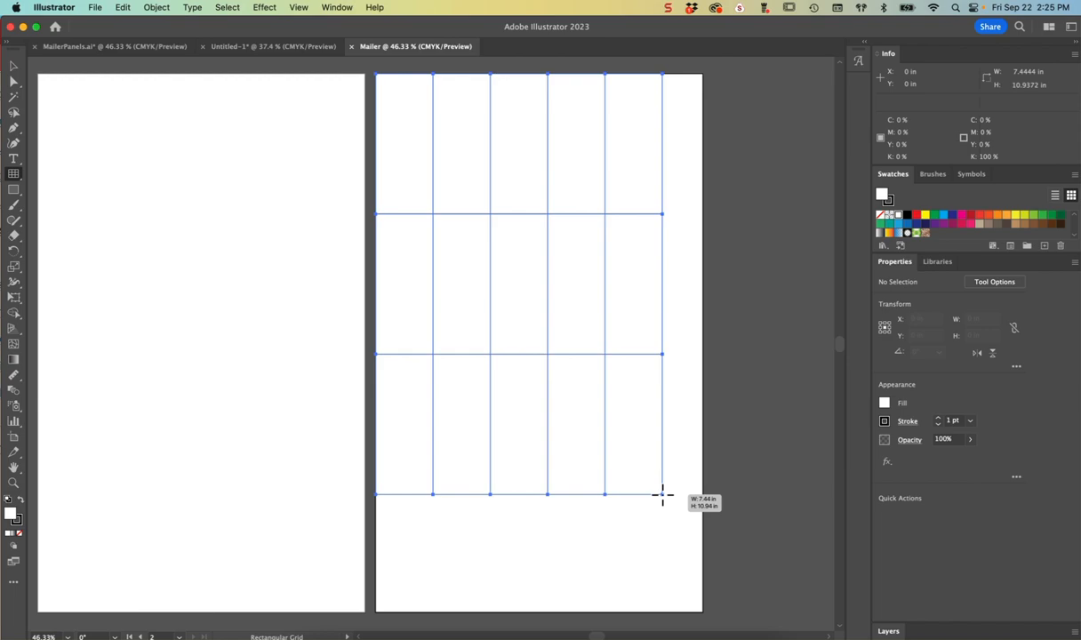
pyautogui.press('Left')
pyautogui.press('Left')
pyautogui.press('Left')
pyautogui.moveTo(663, 496); pyautogui.dragTo(703, 612)
pyautogui.press('Left')
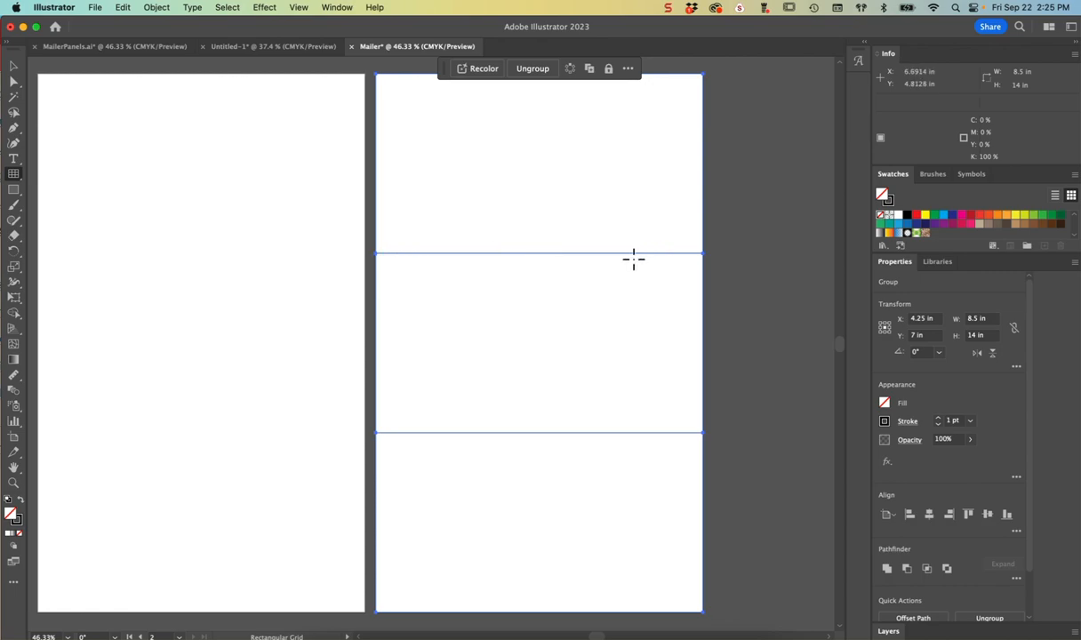
# Convert the three-row grid on the second artboard into guides
pyautogui.click(300, 8)
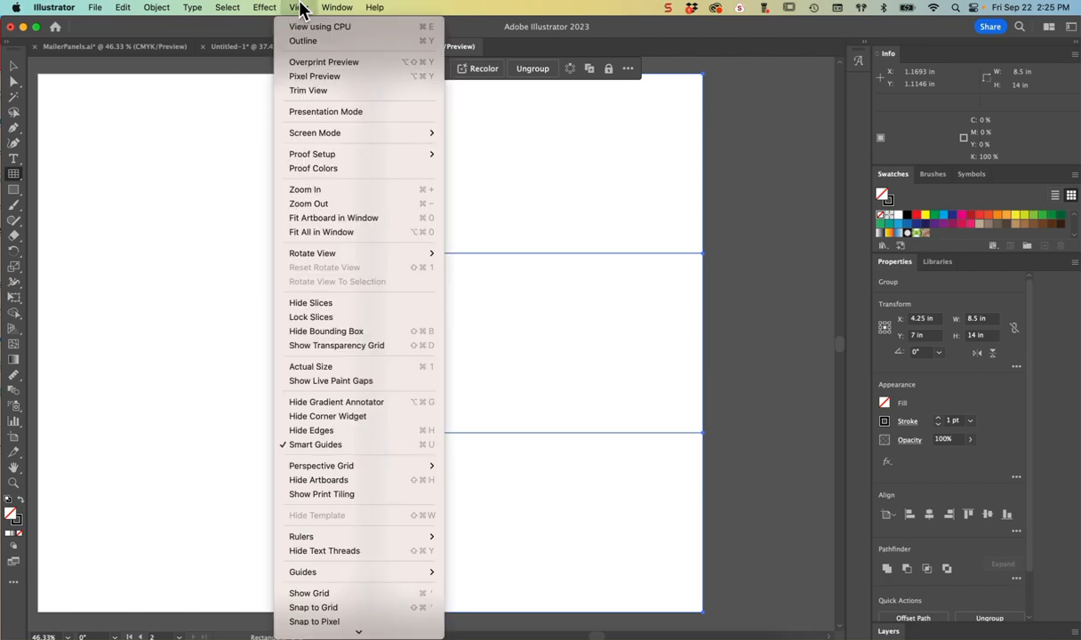
pyautogui.moveTo(369, 576)
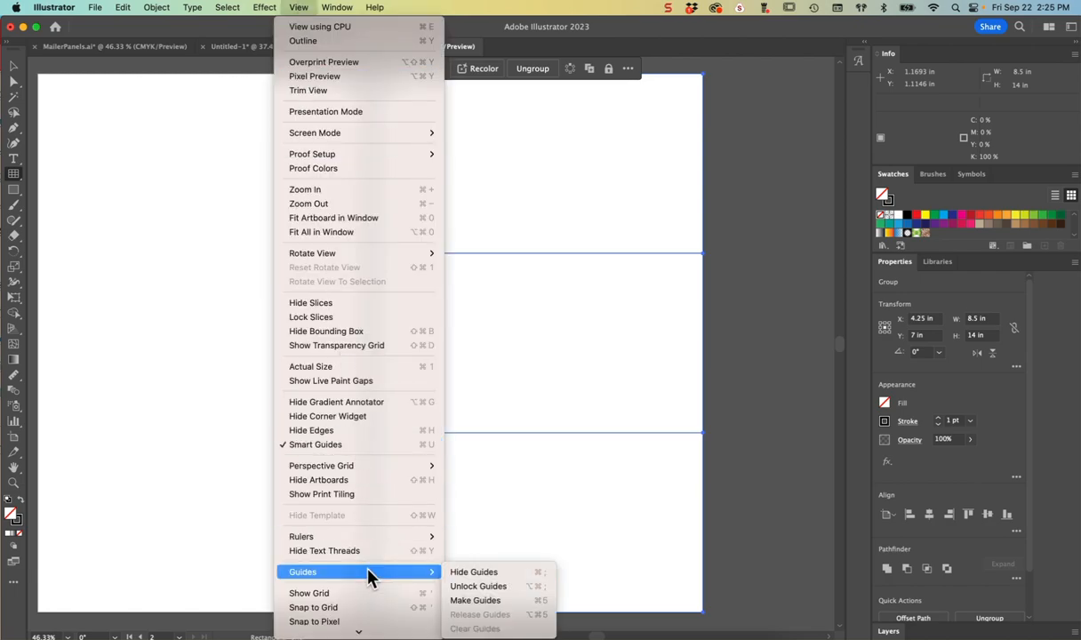
pyautogui.click(487, 600)
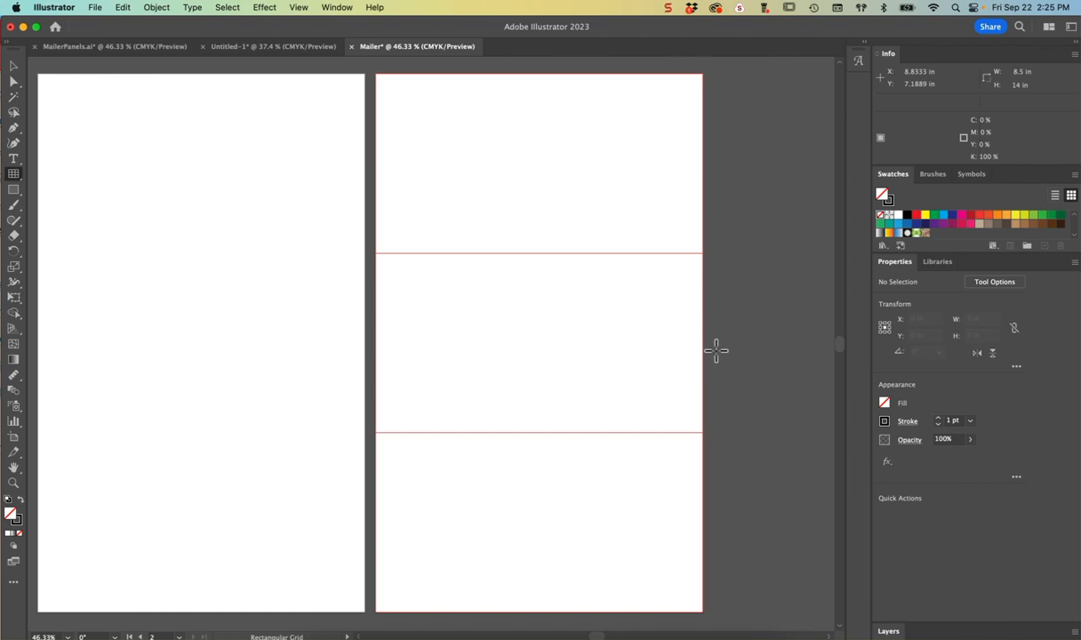
# Rotate the canvas view by 180° and show the rulers
pyautogui.hscroll(10, 716, 350)
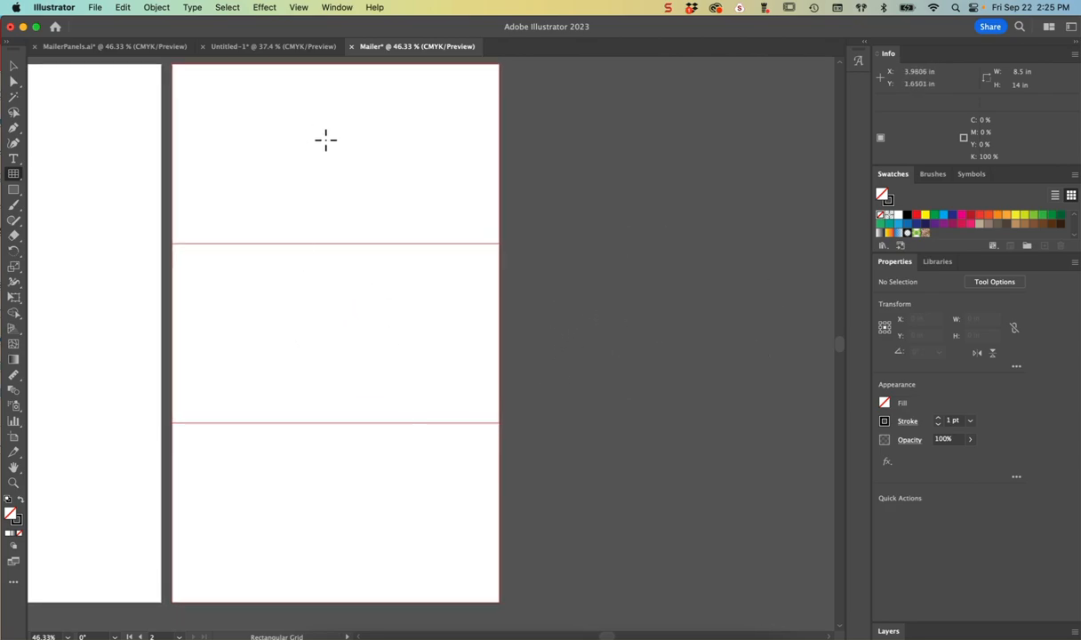
pyautogui.hscroll(-10, 411, 329)
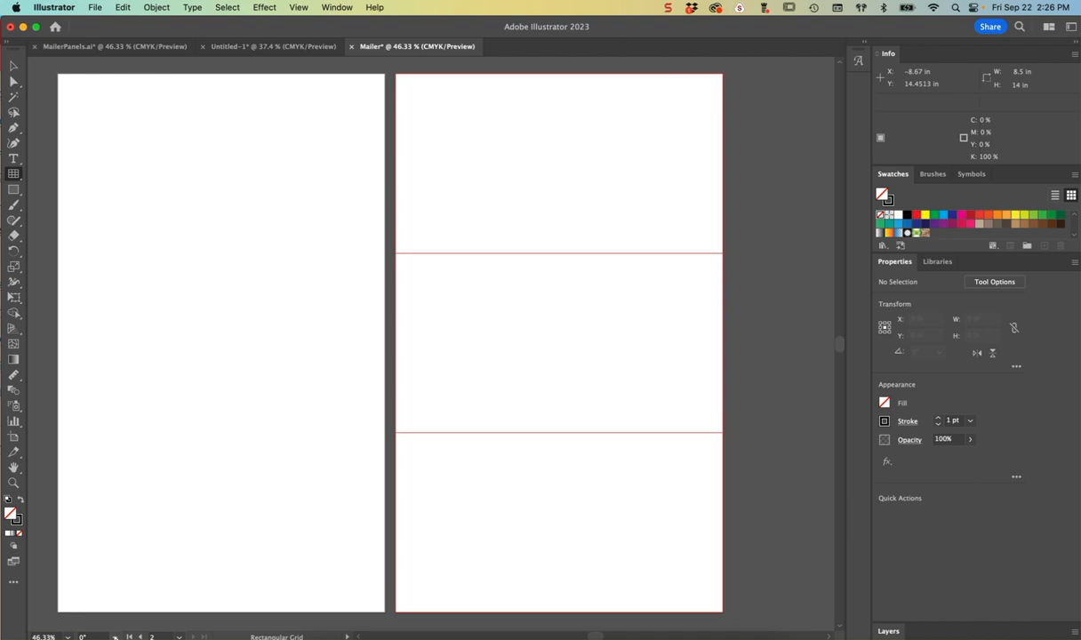
pyautogui.click(113, 637)
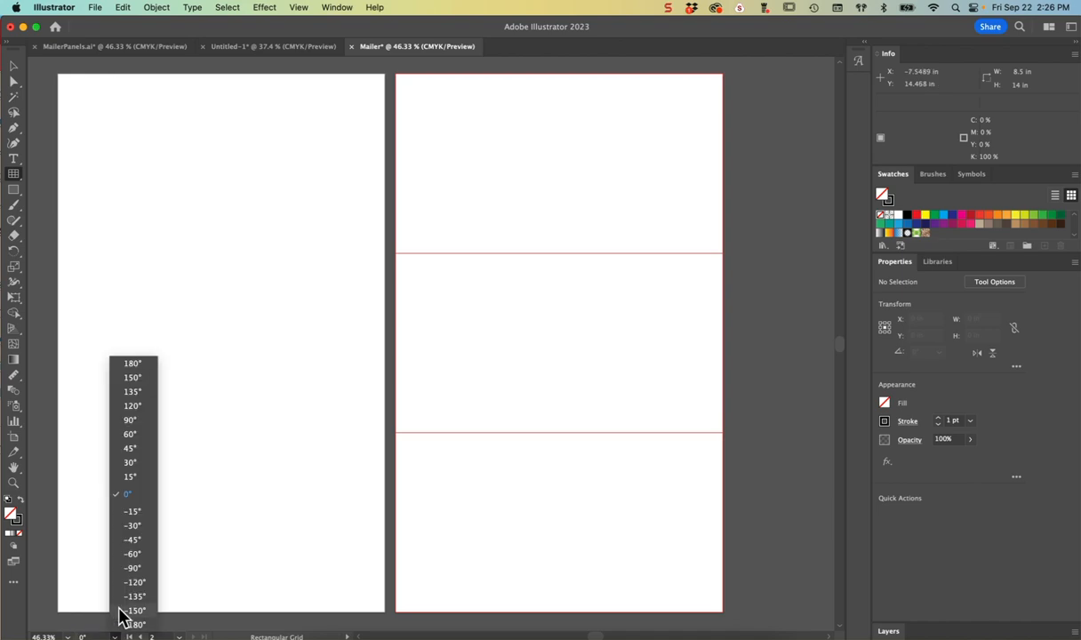
pyautogui.click(146, 364)
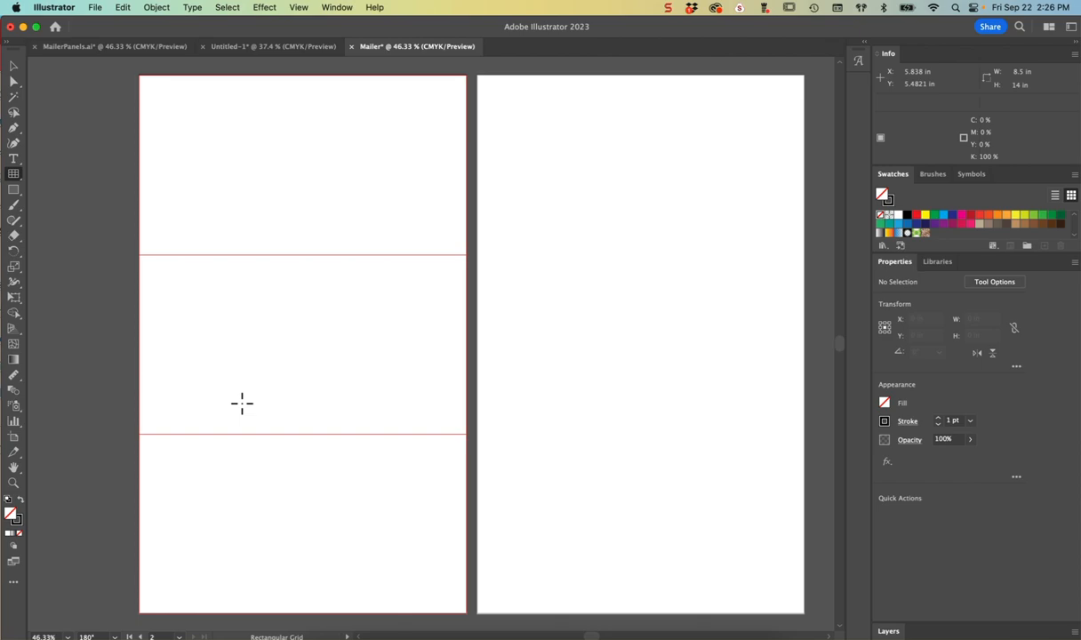
pyautogui.press('super+r')
pyautogui.hscroll(4, 229, 321)
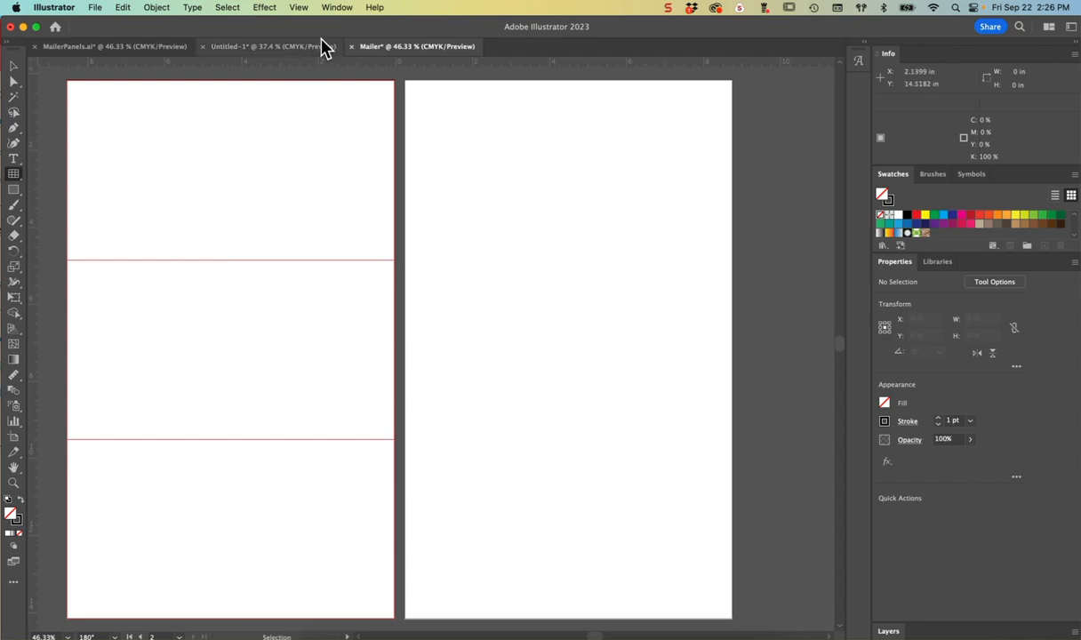
# Place LetterSizeMailpieceAddressingTemplate.pdf at 6 × 3.17 in across the gap between the artboards, level with the uppermost panel
pyautogui.hscroll(1, 331, 150)
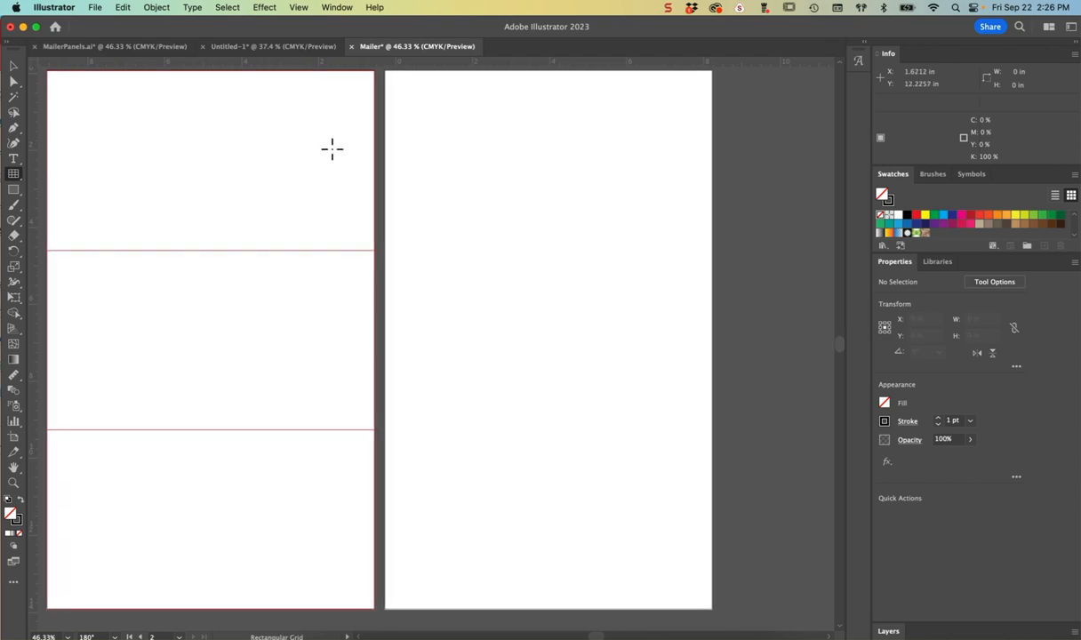
pyautogui.scroll(1, 331, 150)
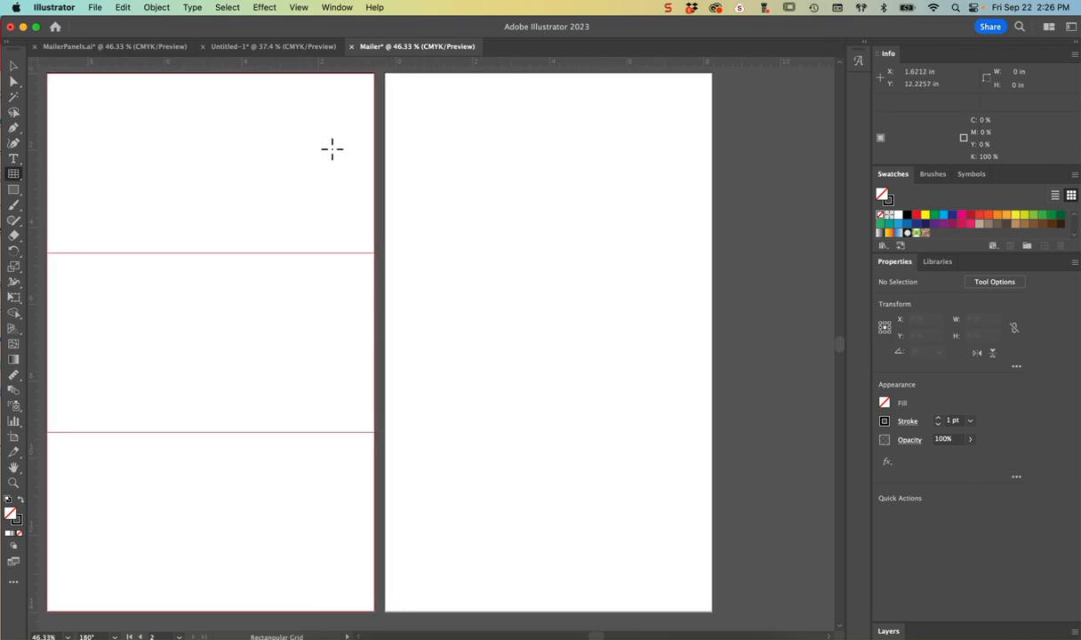
pyautogui.click(95, 7)
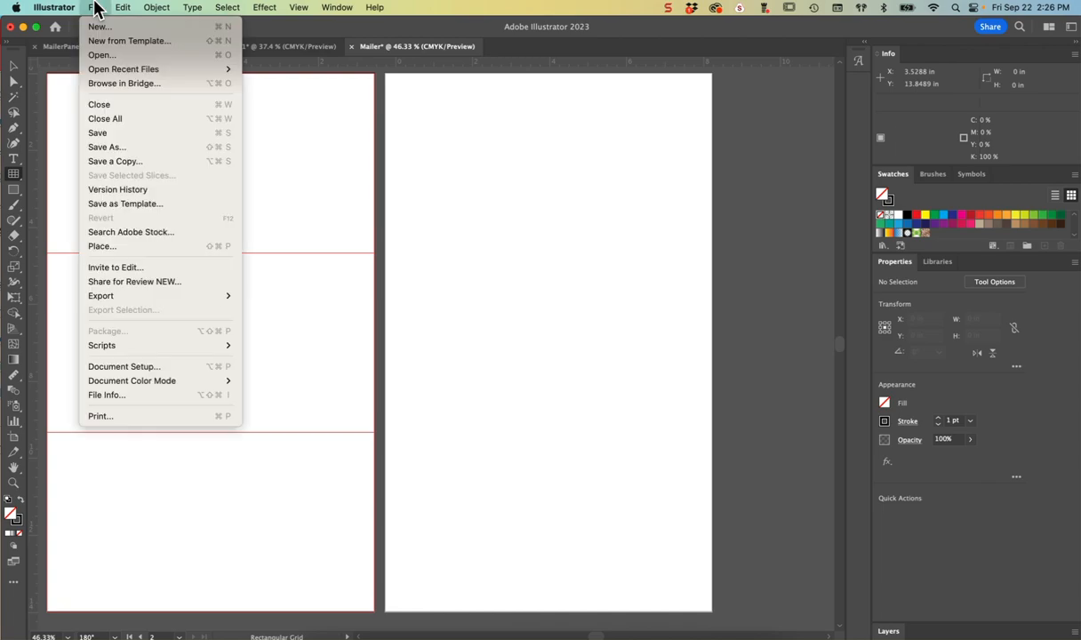
pyautogui.click(143, 248)
pyautogui.scroll(-5, 325, 305)
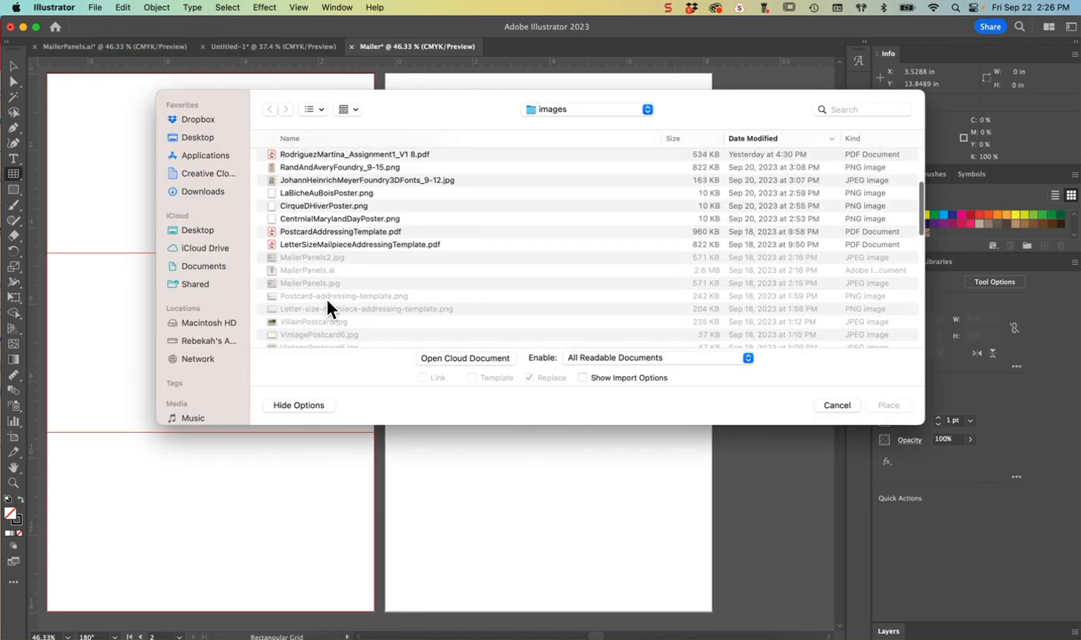
pyautogui.scroll(-3, 327, 301)
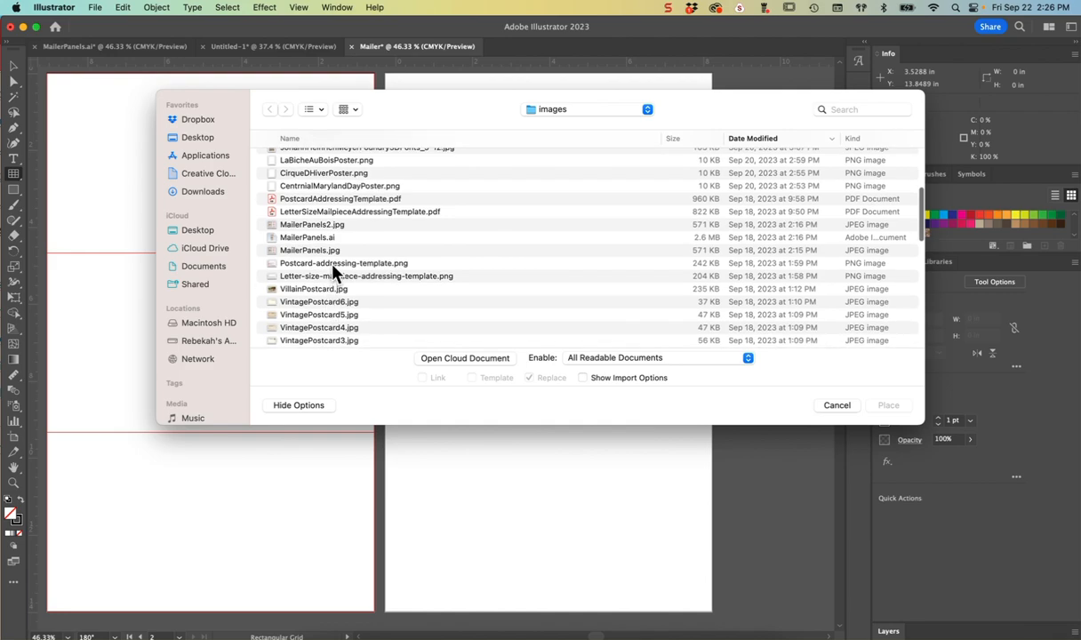
pyautogui.click(337, 209)
pyautogui.doubleClick(337, 210)
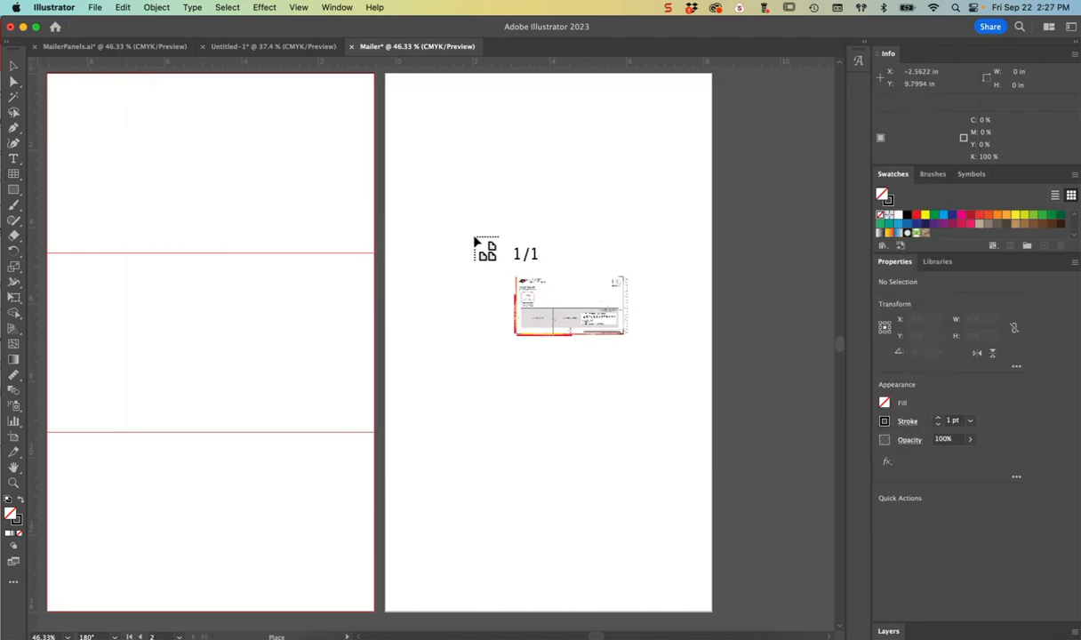
pyautogui.click(473, 236)
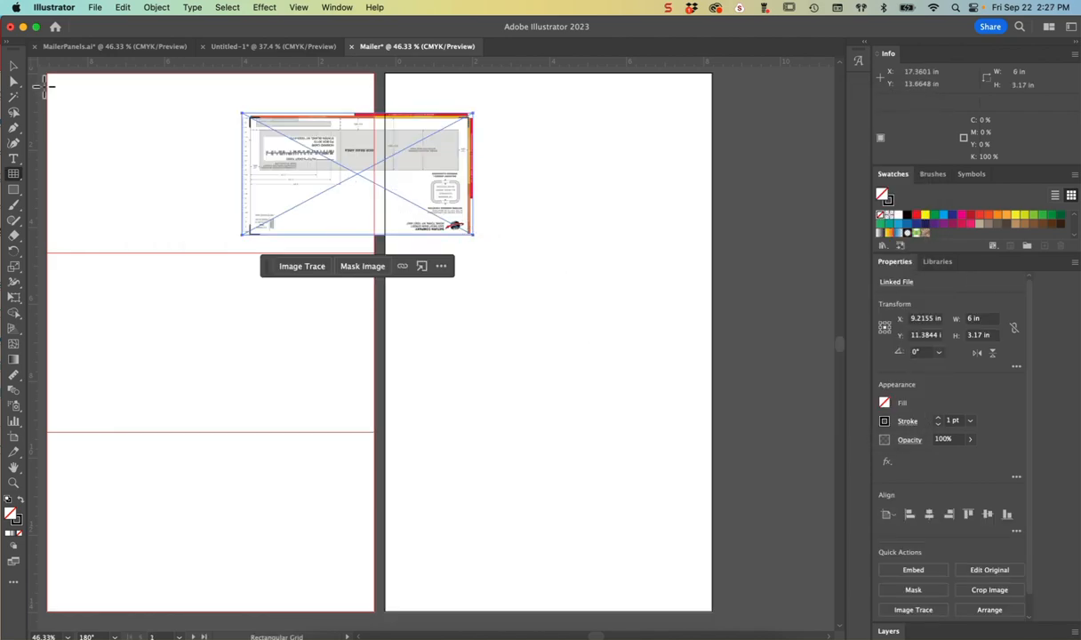
pyautogui.click(14, 67)
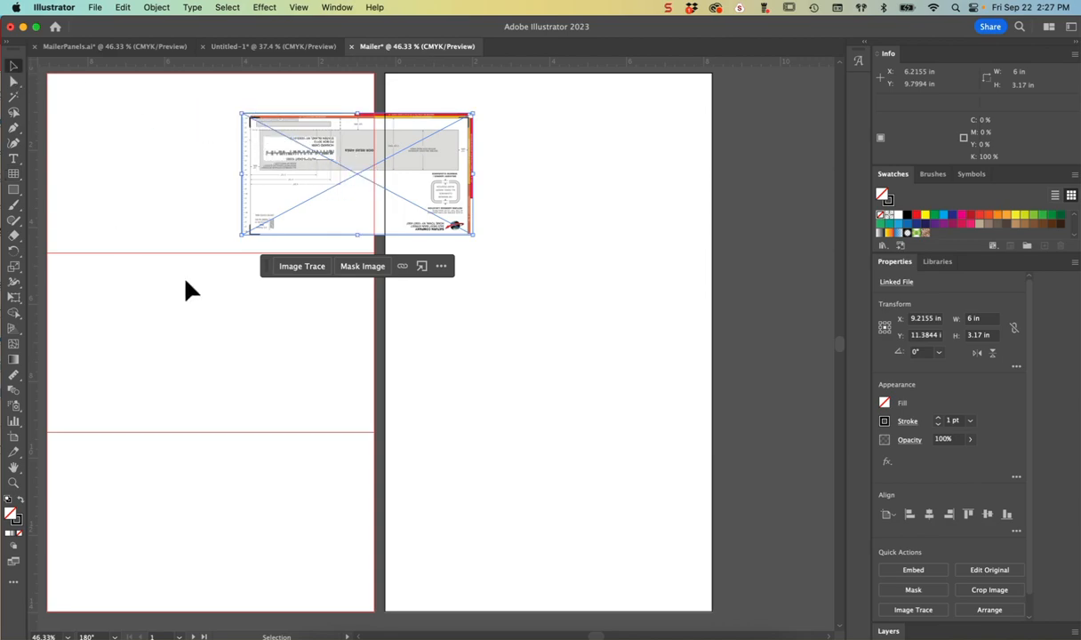
# Move the addressing template onto the blank artboard and rotate it 180° so it reads upright
pyautogui.moveTo(405, 162); pyautogui.dragTo(717, 252)
pyautogui.moveTo(607, 300); pyautogui.dragTo(588, 284)
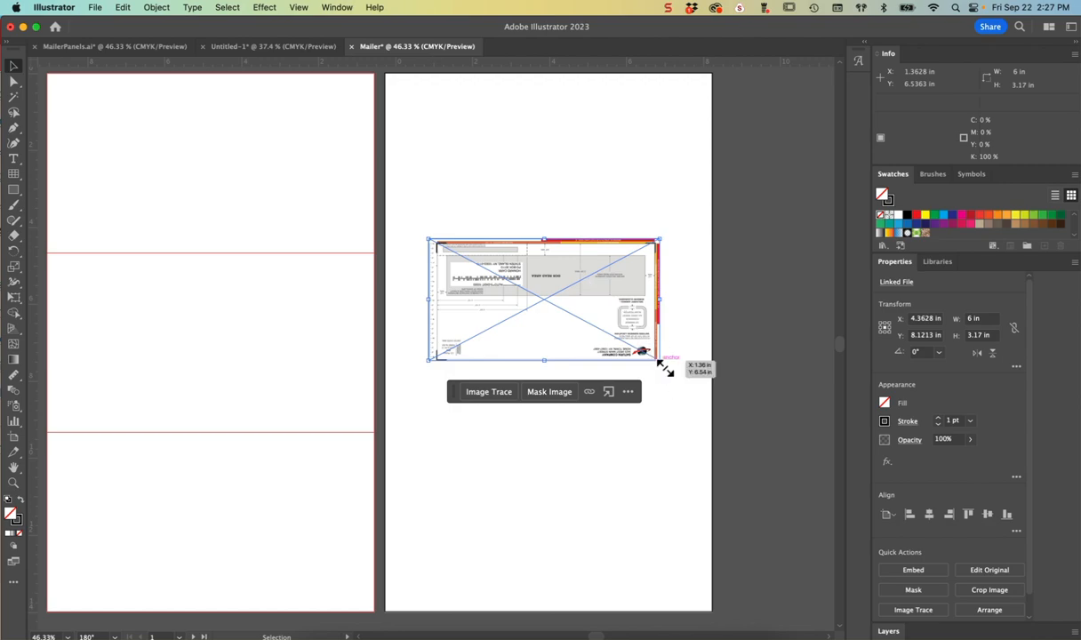
pyautogui.moveTo(665, 365); pyautogui.dragTo(407, 235)
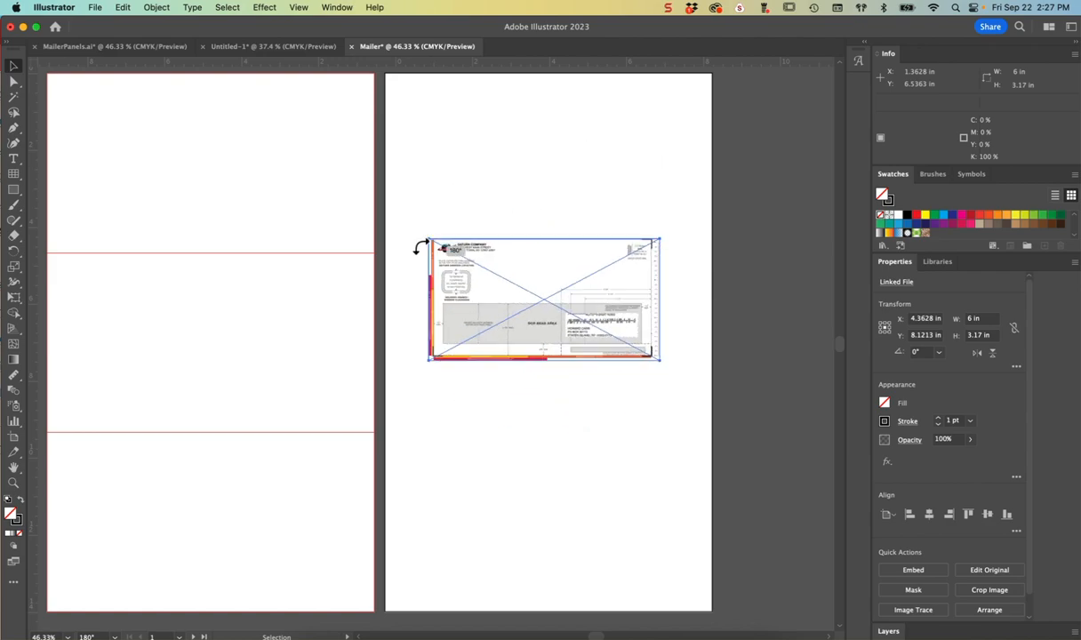
# Enlarge the addressing template to about 8.95 × 4.73 in, shift it to overhang the blank artboard's outer edge, and deselect it
pyautogui.moveTo(660, 357); pyautogui.dragTo(775, 457)
pyautogui.moveTo(625, 347); pyautogui.dragTo(762, 317)
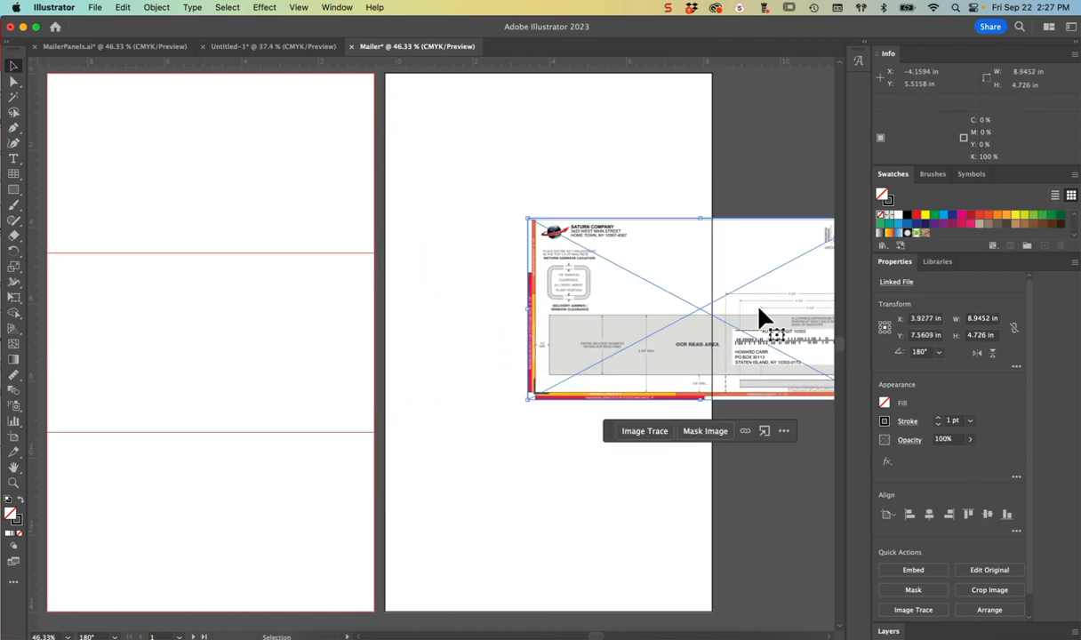
pyautogui.press('Return')
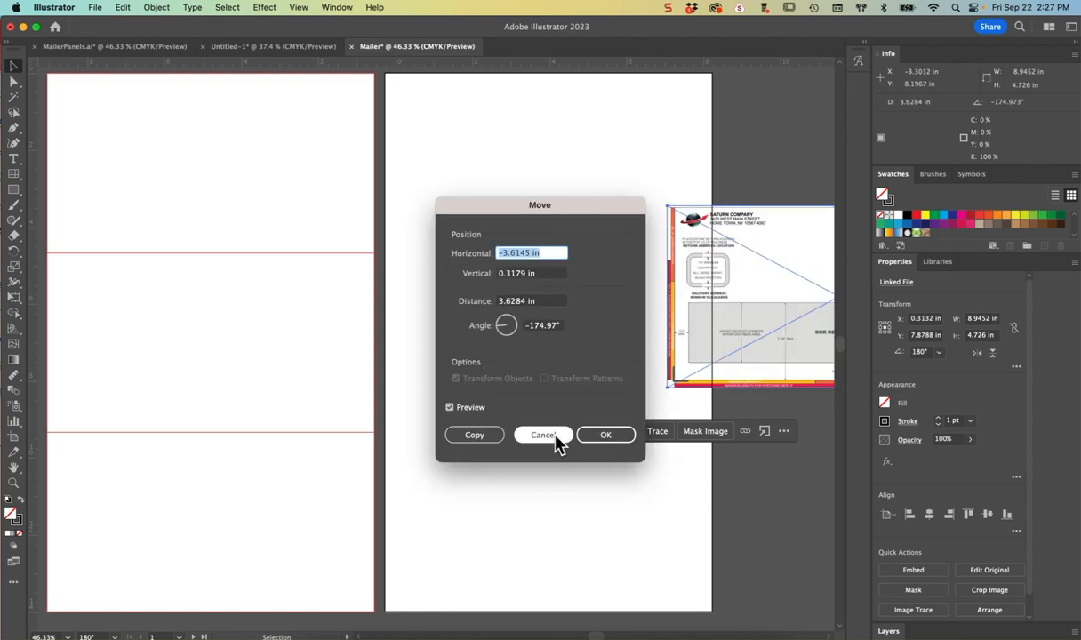
pyautogui.click(547, 436)
pyautogui.hscroll(5, 555, 442)
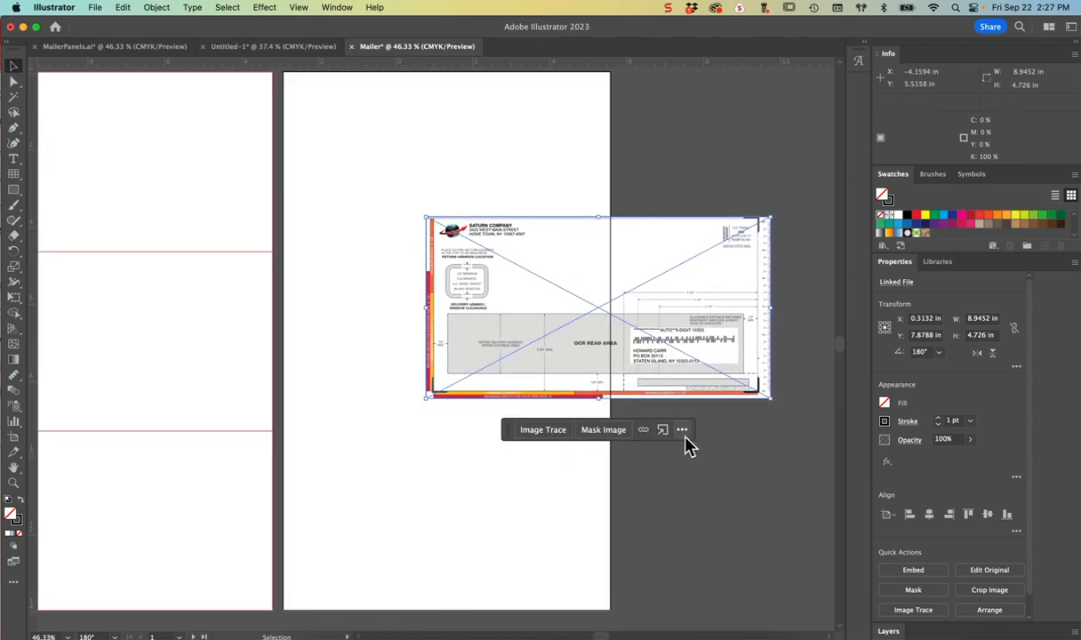
pyautogui.click(707, 480)
pyautogui.press('a')
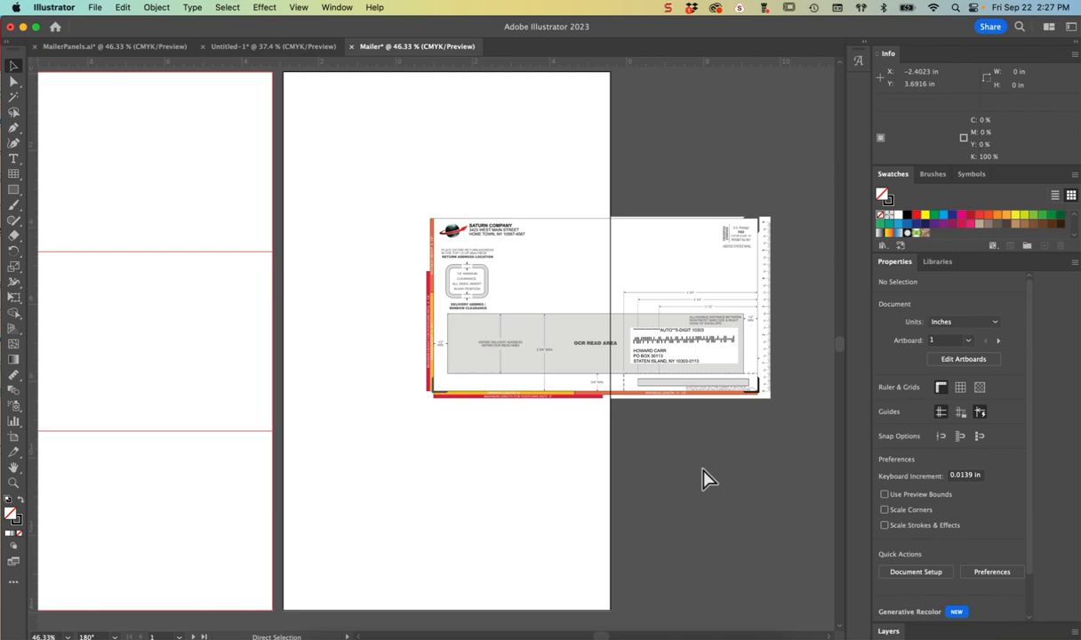
# Switch to Firefox and read the course page's addressing template and Addressing Rules for the address block's size and required clearances
pyautogui.press('super+Tab')
pyautogui.press('super+Tab')
pyautogui.scroll(2, 548, 489)
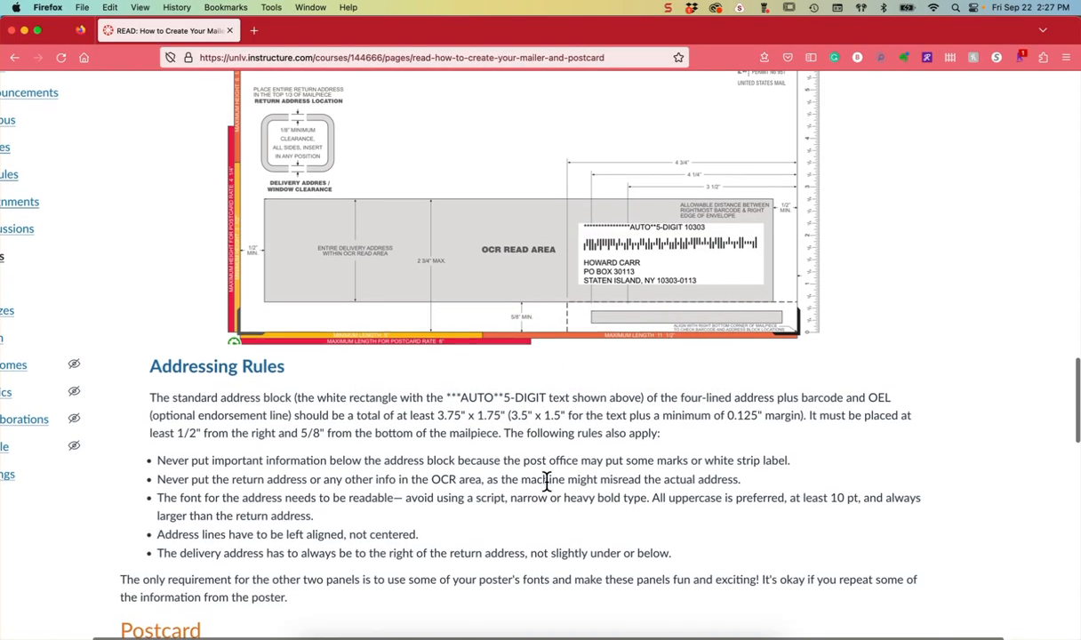
pyautogui.scroll(-2, 549, 489)
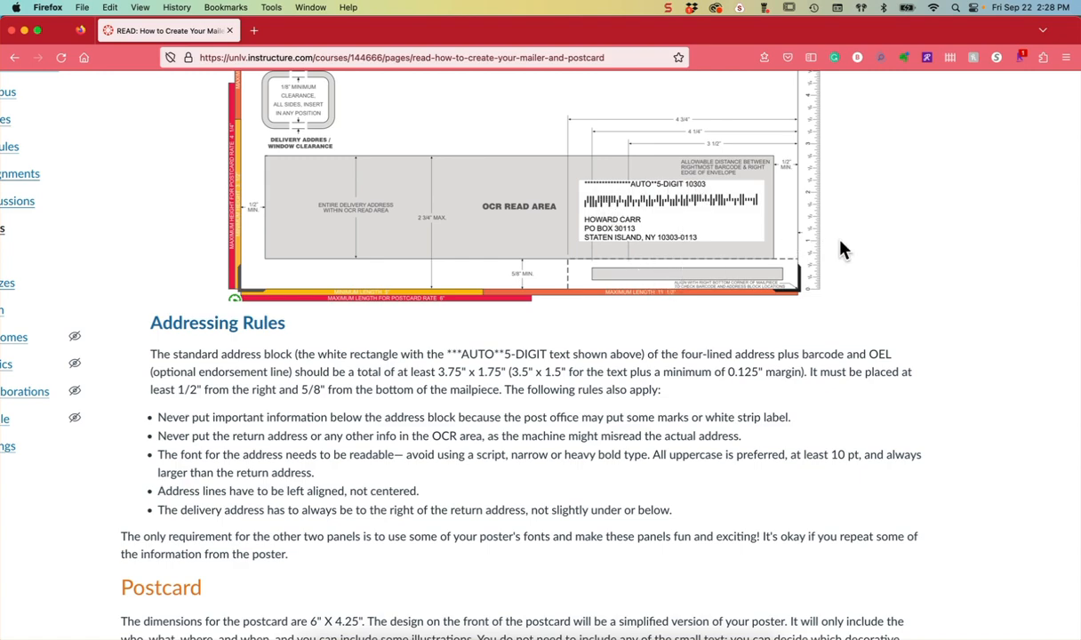
pyautogui.scroll(2, 757, 275)
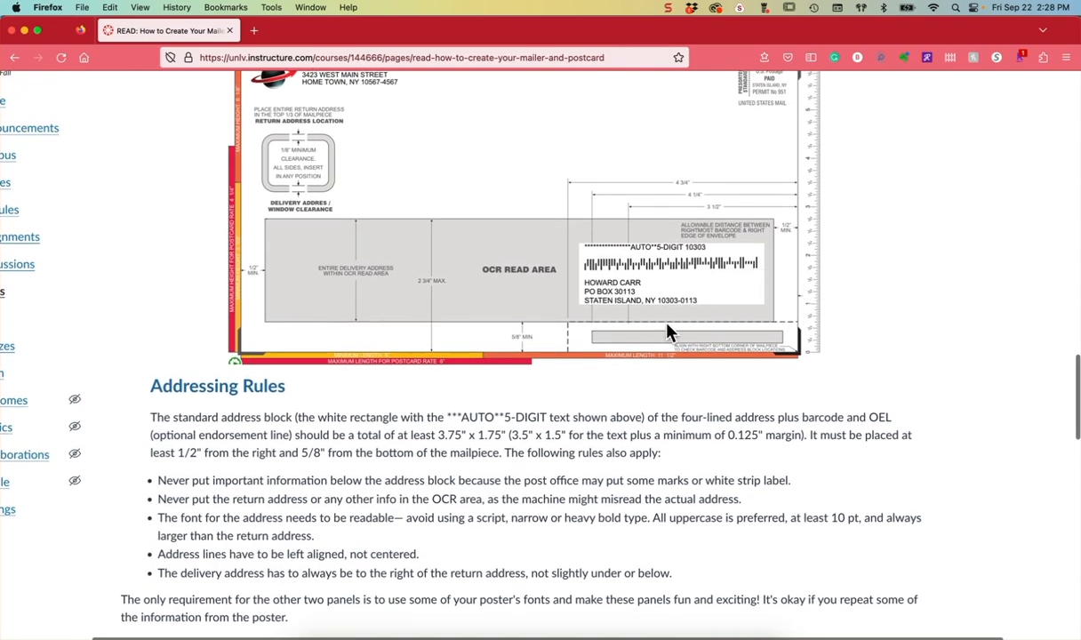
pyautogui.scroll(2, 748, 374)
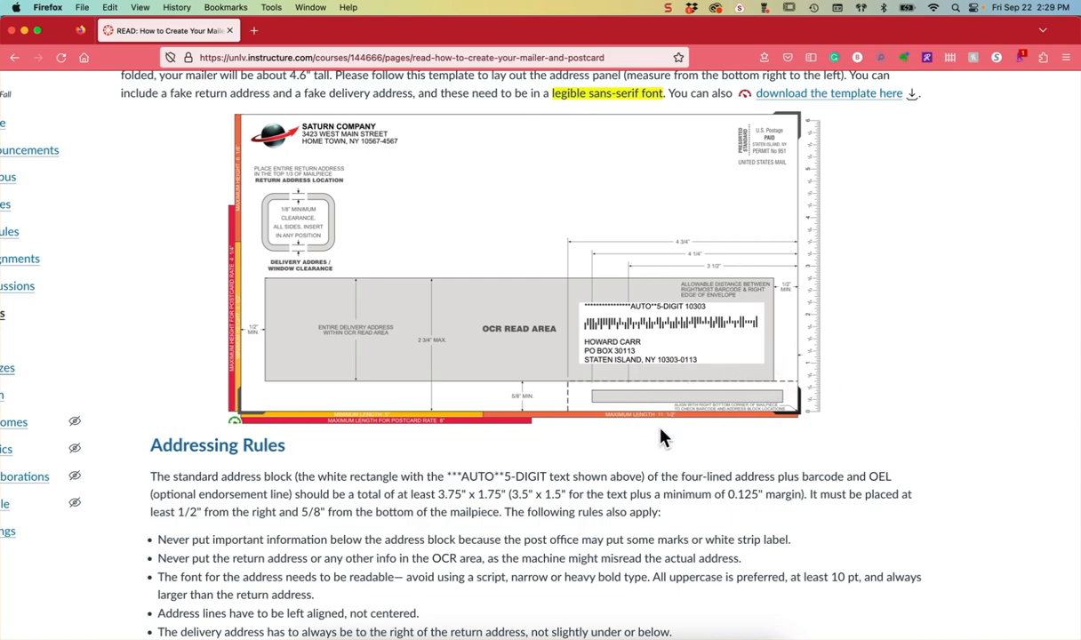
# Switch back to Illustrator and place a vertical guide just inside the right edge of the second artboard
pyautogui.press('super+Tab')
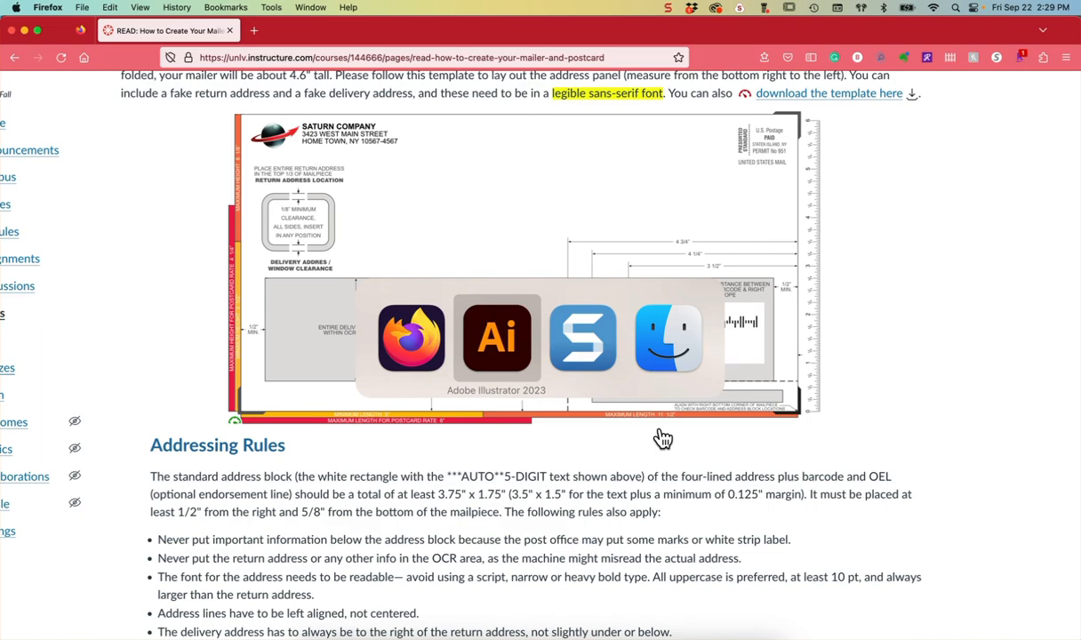
pyautogui.hscroll(-5, 338, 459)
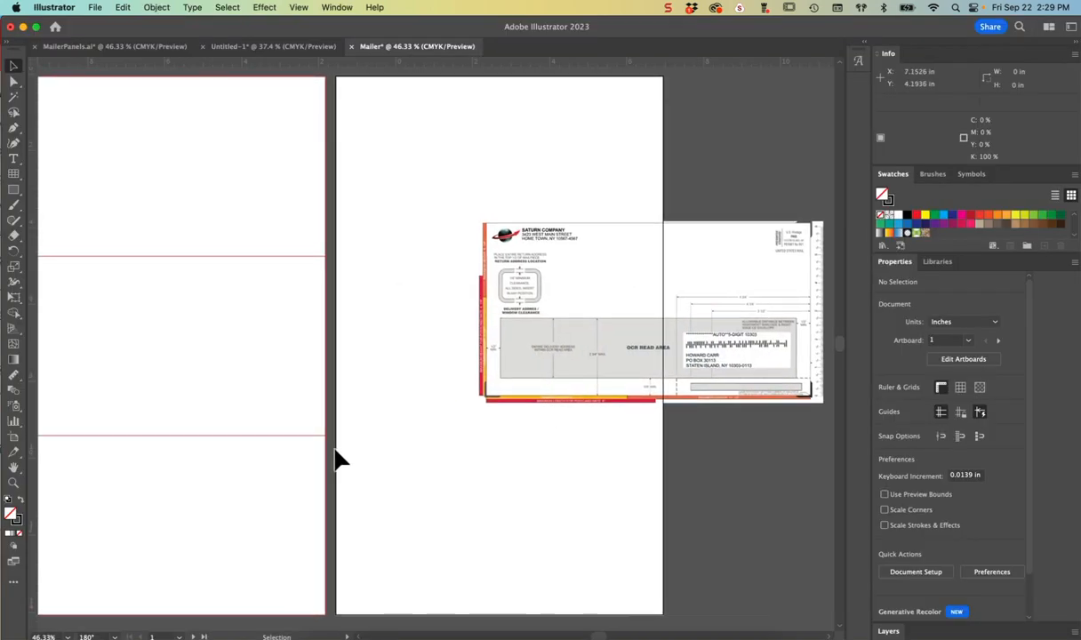
pyautogui.scroll(1, 338, 459)
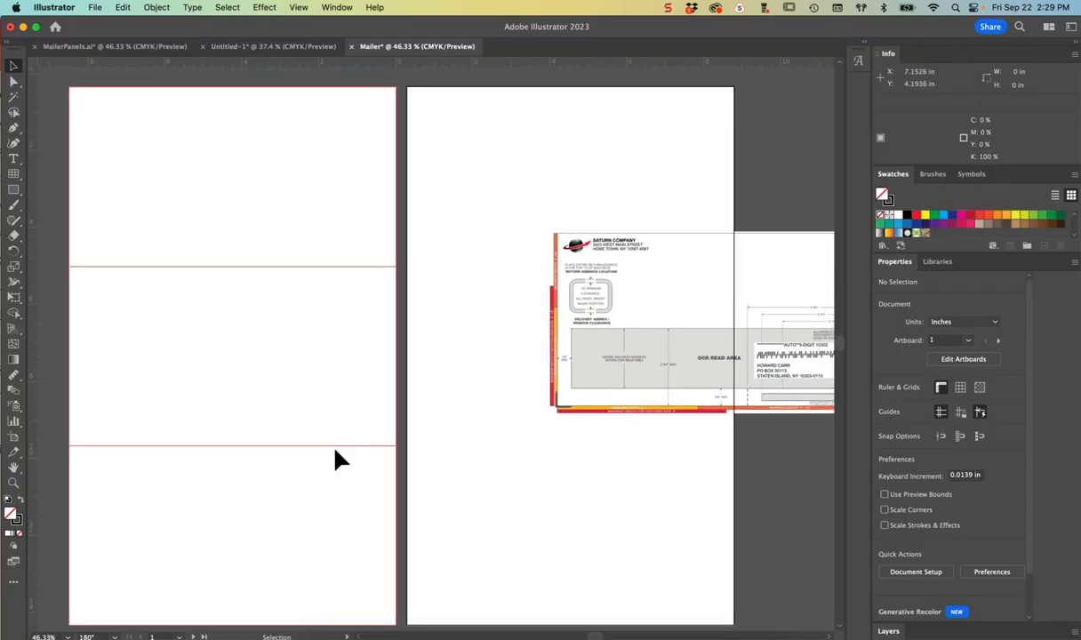
pyautogui.hscroll(2, 338, 458)
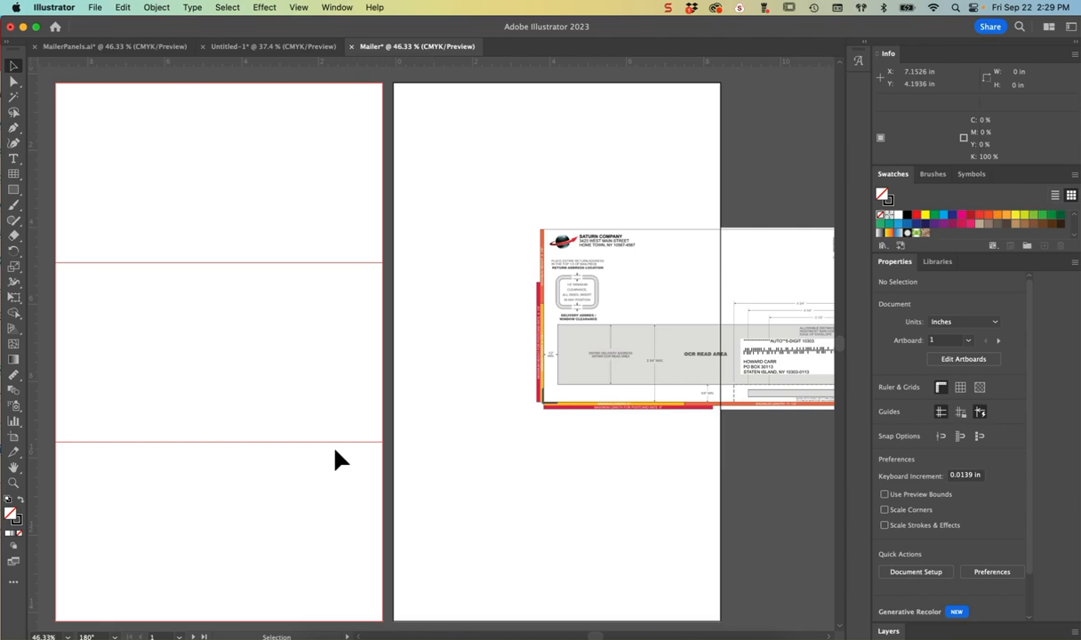
pyautogui.press('super+equal')
pyautogui.press('super+equal')
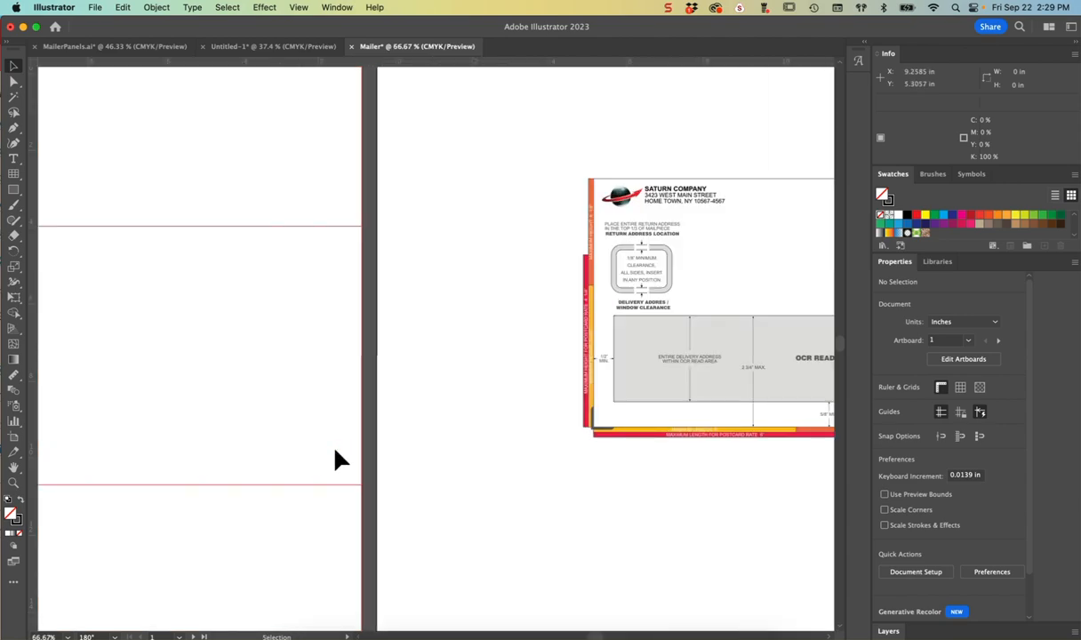
pyautogui.hscroll(-4, 338, 458)
pyautogui.scroll(-1, 338, 459)
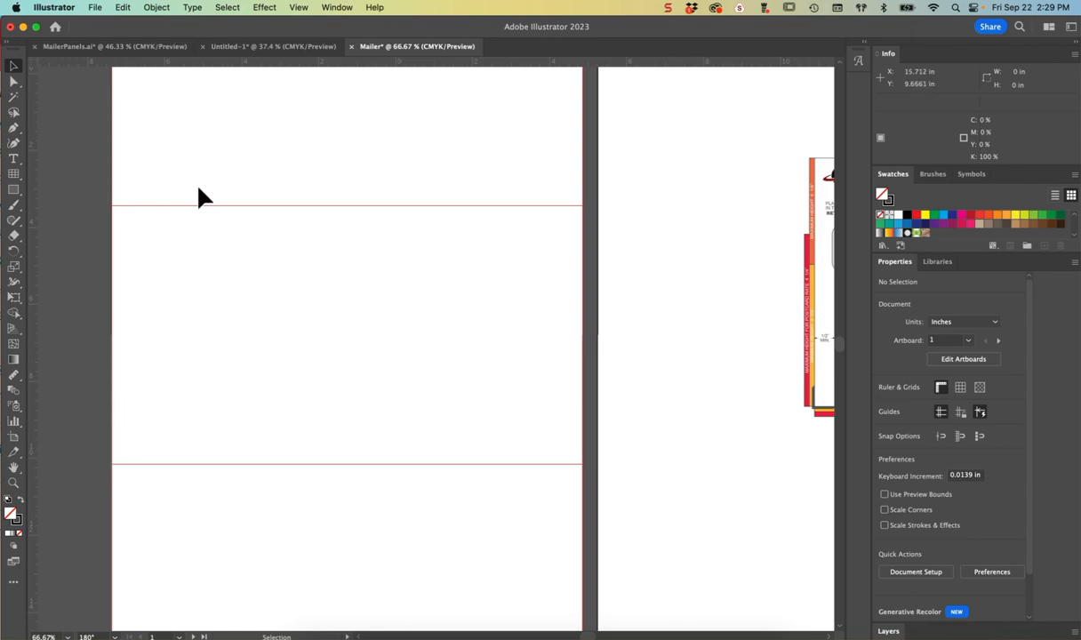
pyautogui.press('super+equal')
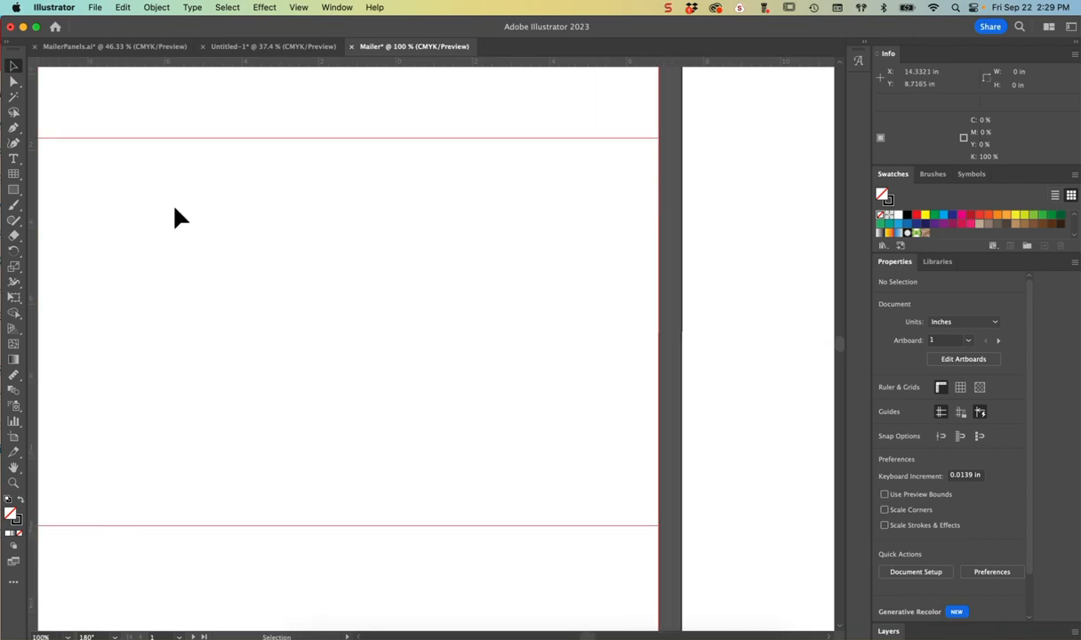
pyautogui.hscroll(-2, 182, 212)
pyautogui.scroll(2, 182, 212)
pyautogui.scroll(3, 166, 217)
pyautogui.hscroll(-1, 166, 217)
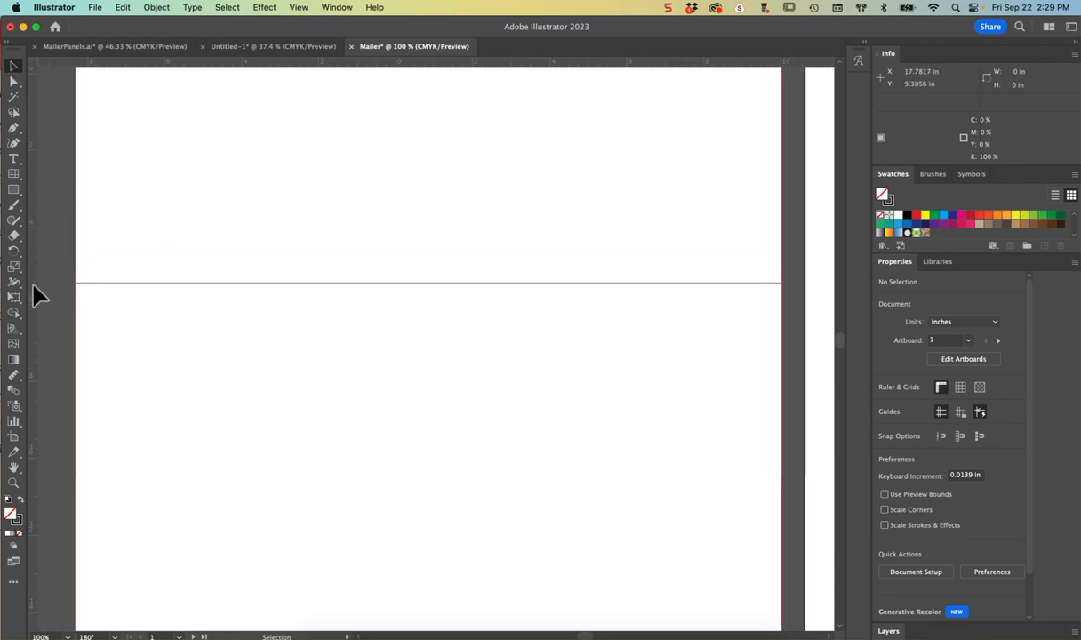
pyautogui.moveTo(33, 285); pyautogui.dragTo(762, 118)
# Create a rectangle 7.5 in wide and 0.625 in high on the middle panel of the second artboard
pyautogui.scroll(-5, 576, 301)
pyautogui.scroll(-1, 576, 303)
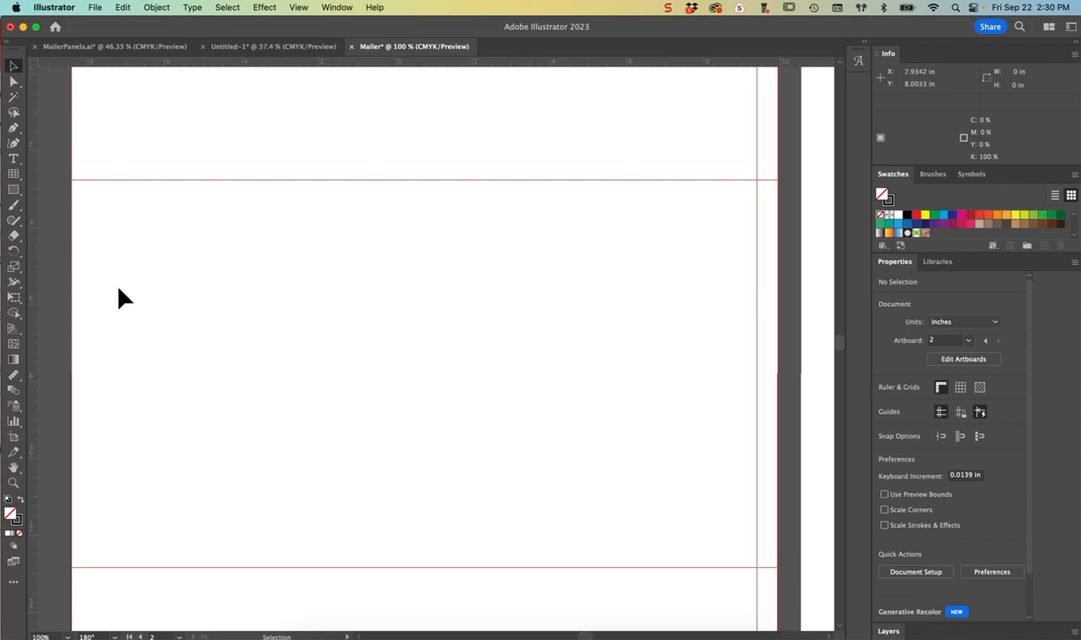
pyautogui.click(16, 191)
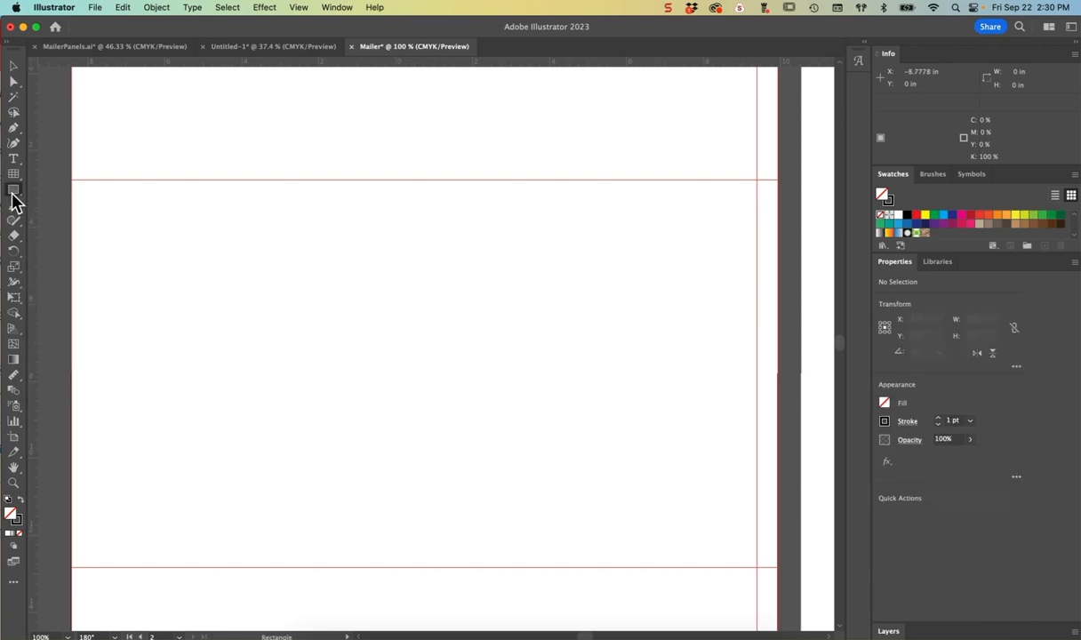
pyautogui.click(212, 341)
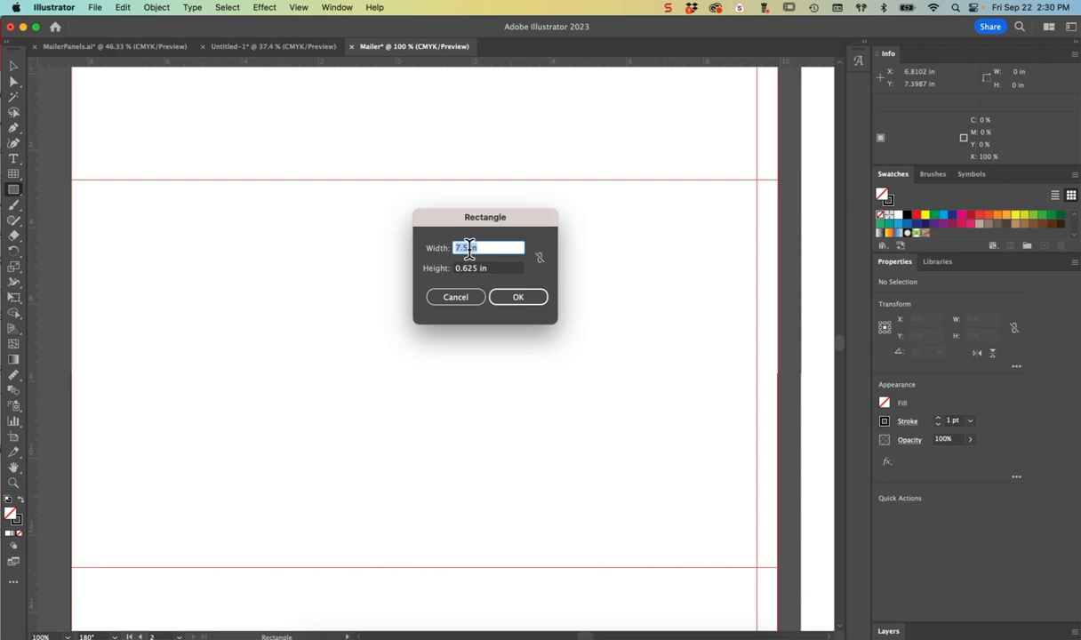
pyautogui.press('Tab')
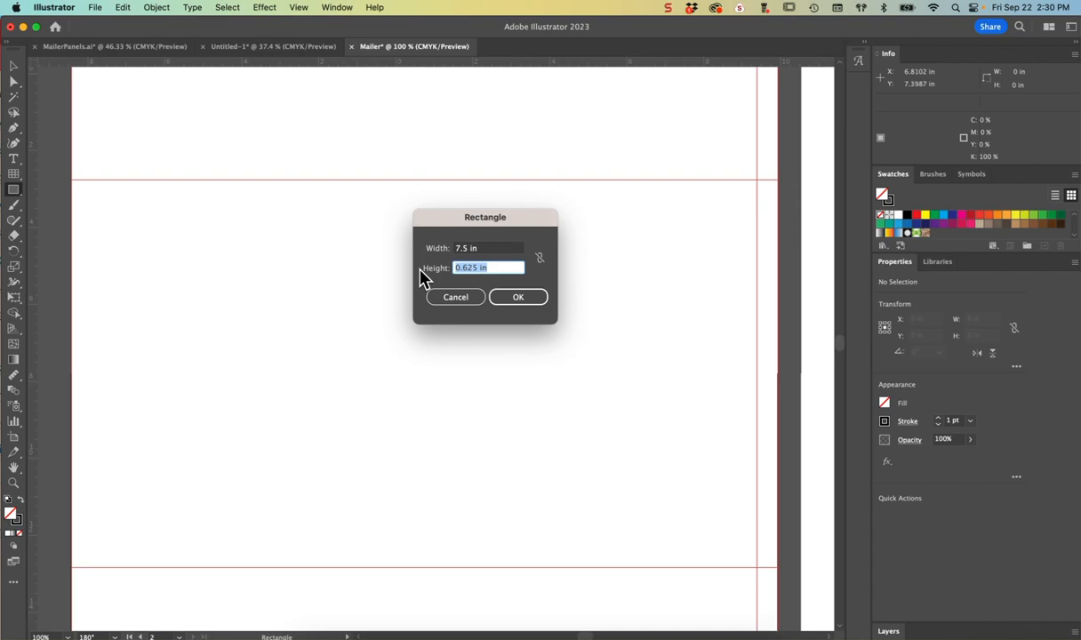
pyautogui.write('/8 in')
pyautogui.press('Tab')
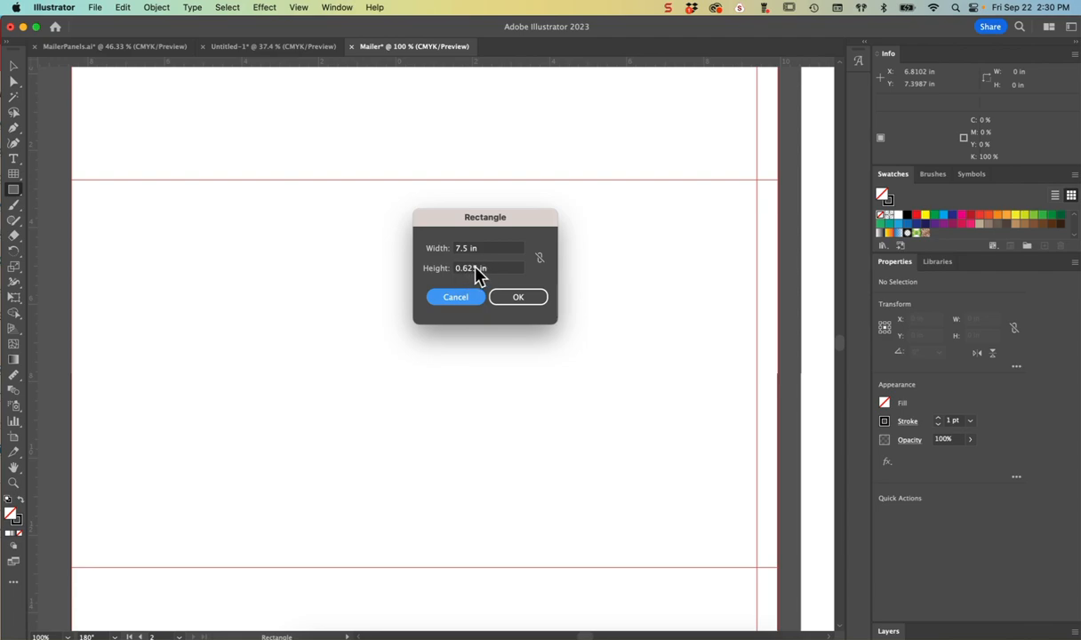
pyautogui.click(534, 300)
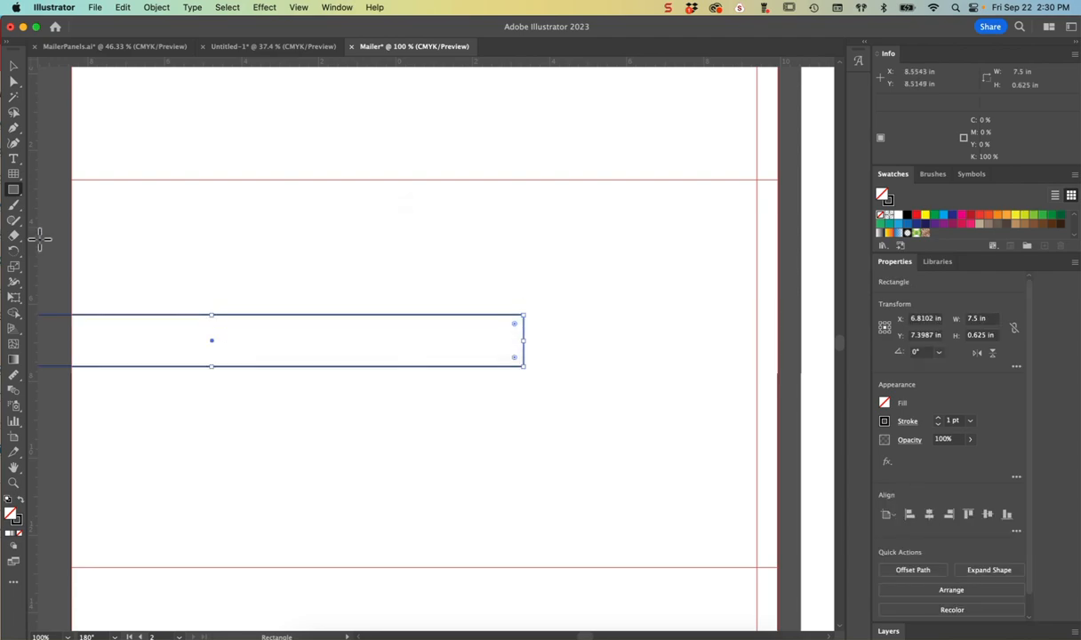
# Seat the rectangle on the middle panel's lower guide and place a horizontal guide along the rectangle's upper edge
pyautogui.click(14, 65)
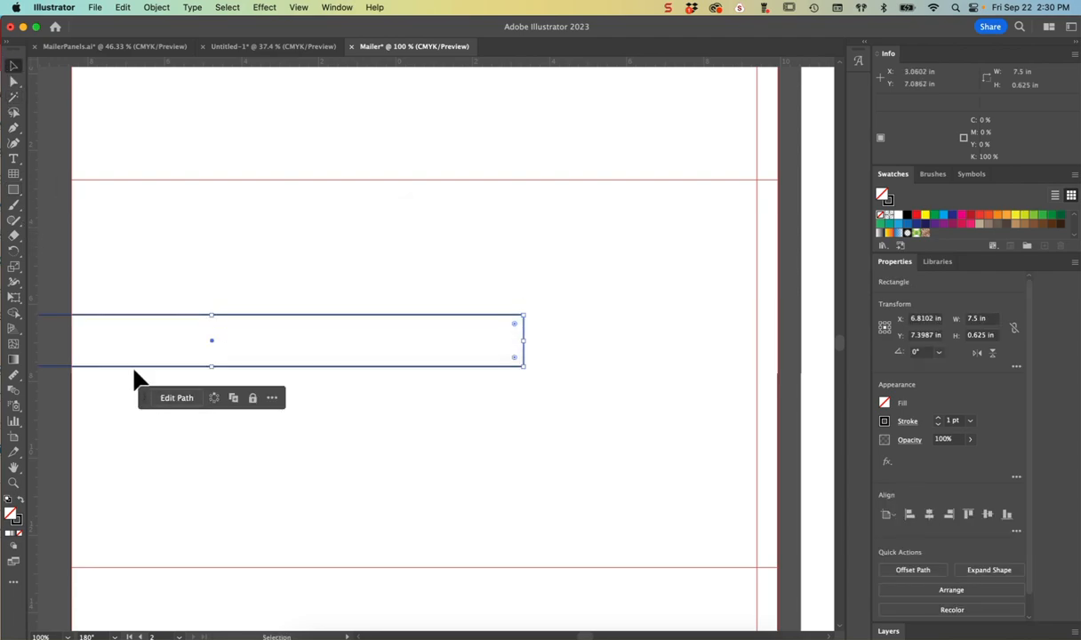
pyautogui.moveTo(133, 371); pyautogui.dragTo(348, 569)
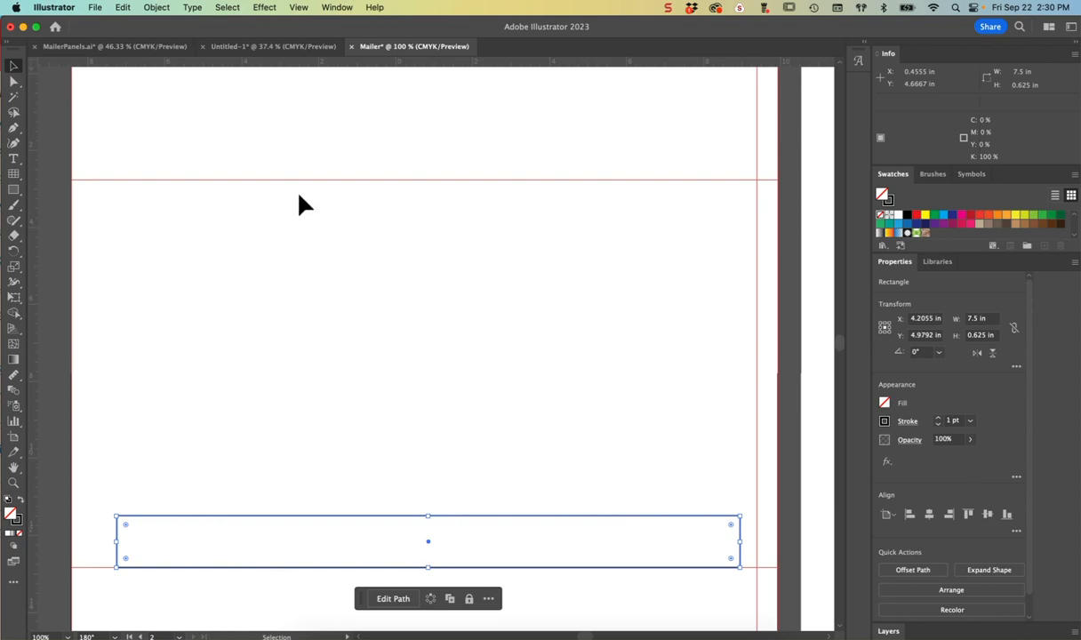
pyautogui.moveTo(264, 63); pyautogui.dragTo(88, 515)
# Center the rectangle horizontally on the artboard, using Align to Artboard
pyautogui.click(894, 516)
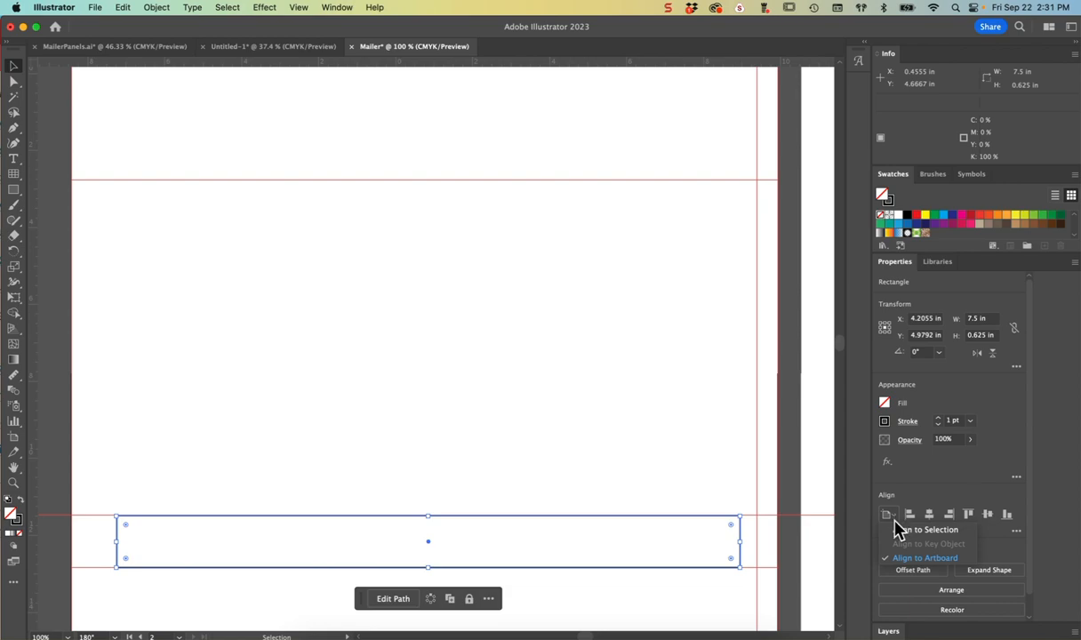
pyautogui.click(920, 559)
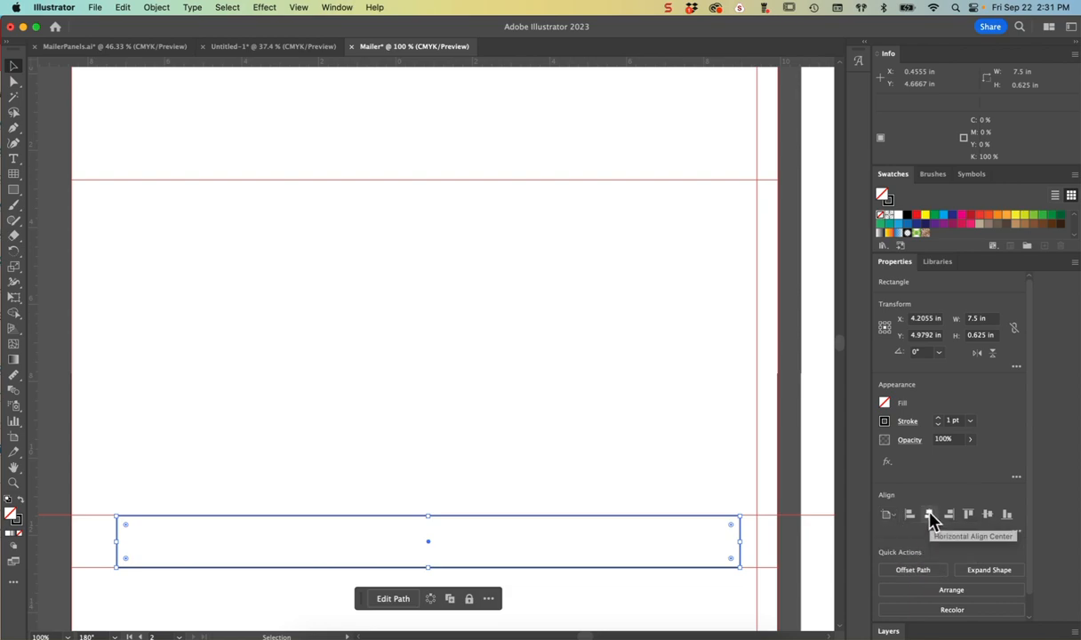
pyautogui.click(930, 517)
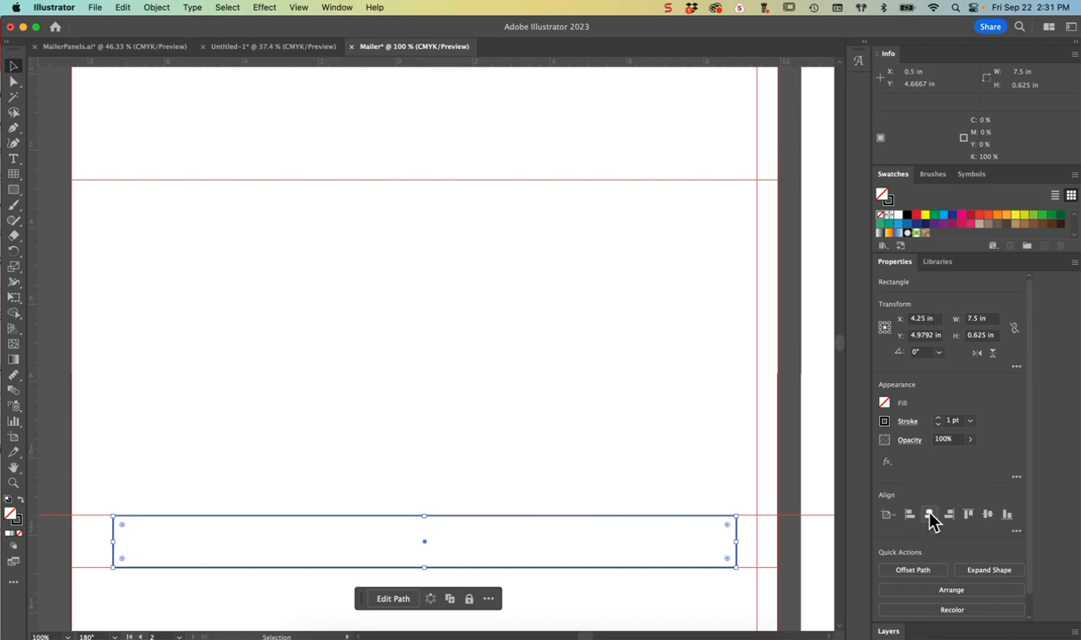
# Place vertical guides along the rectangle's left and right edges, then delete the rectangle
pyautogui.moveTo(30, 349); pyautogui.dragTo(113, 353)
pyautogui.moveTo(34, 354); pyautogui.dragTo(736, 301)
pyautogui.press('super+z')
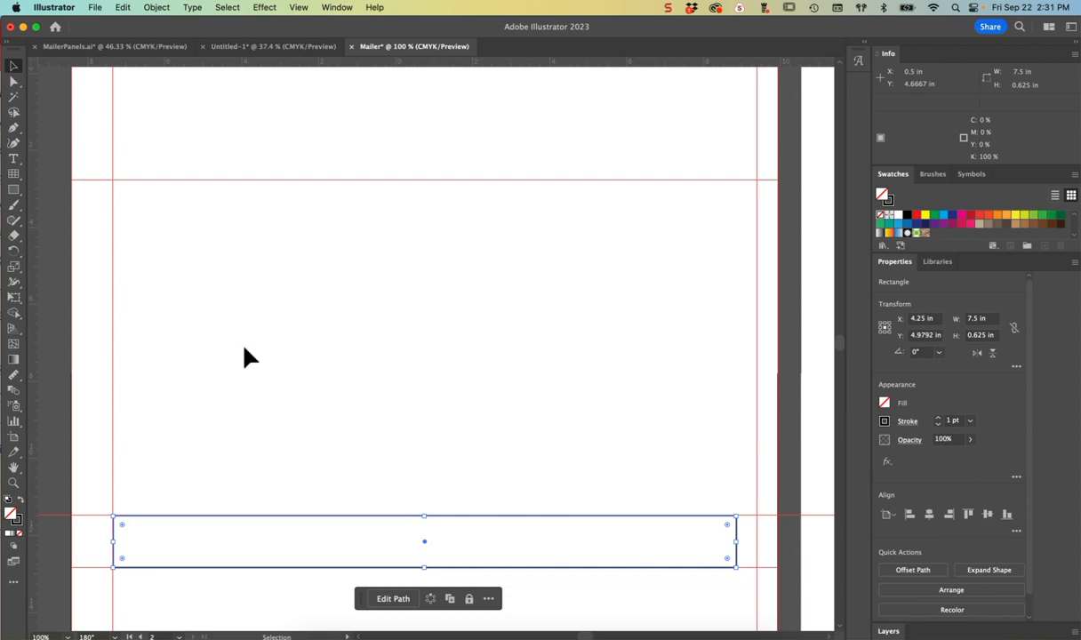
pyautogui.moveTo(31, 429); pyautogui.dragTo(737, 343)
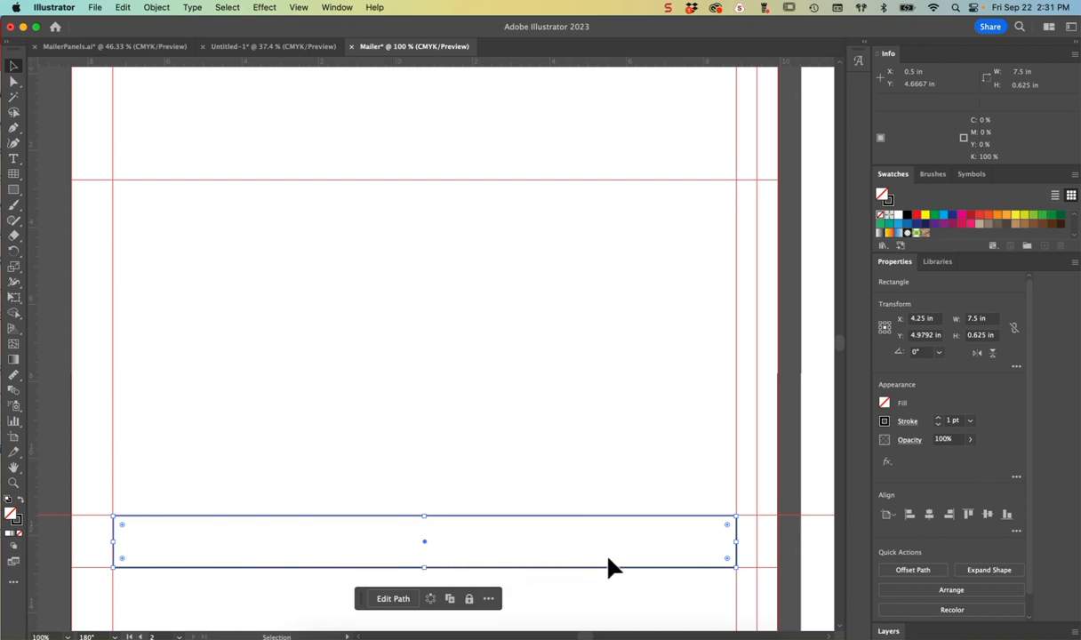
pyautogui.press('Delete')
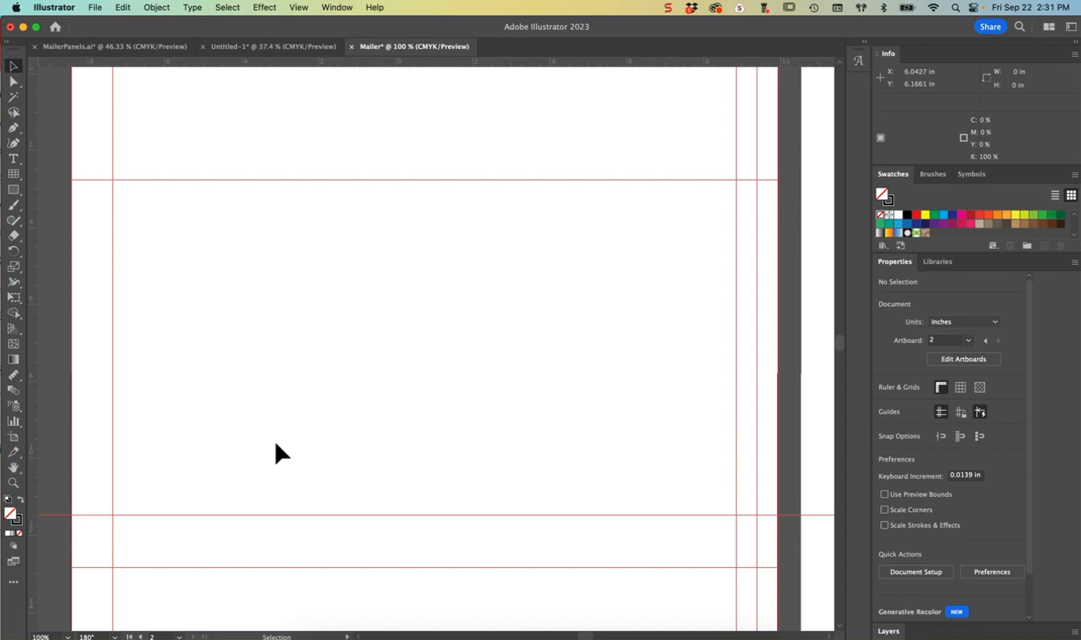
# Create a rectangle 7.5 in wide and 2 in high and seat it on the address area's lower guide, between the side margin guides
pyautogui.click(13, 189)
pyautogui.click(40, 193)
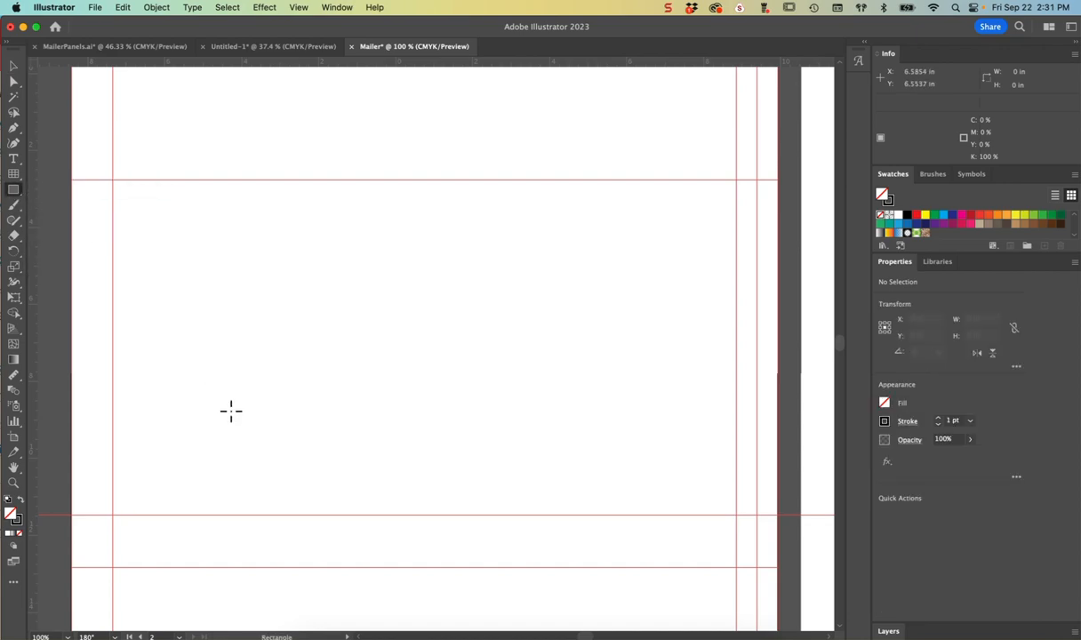
pyautogui.click(207, 366)
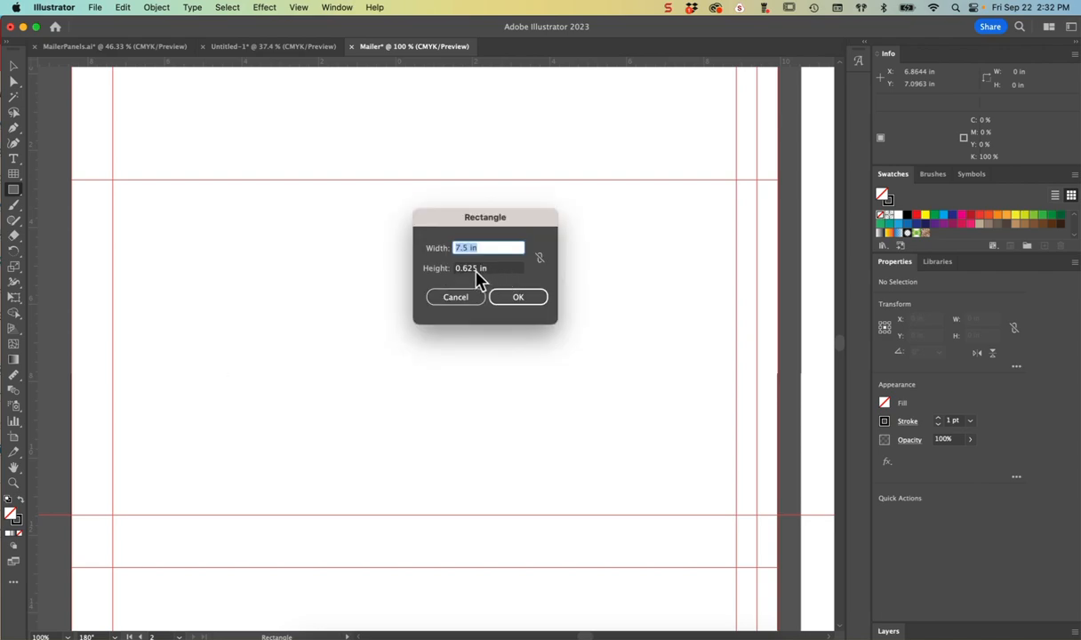
pyautogui.doubleClick(478, 269)
pyautogui.write('2')
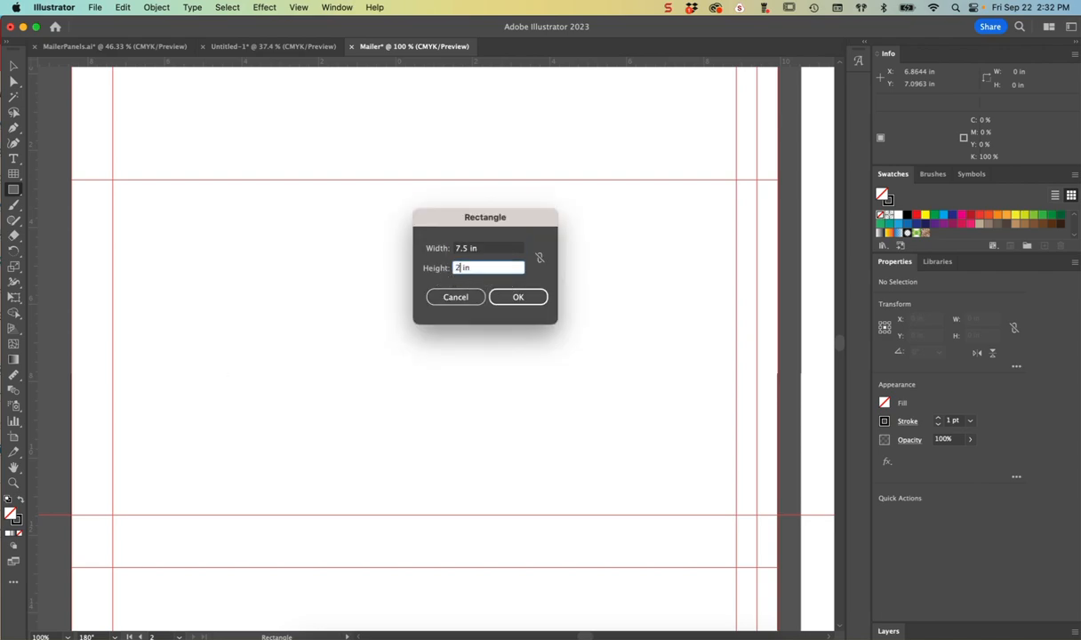
pyautogui.click(530, 306)
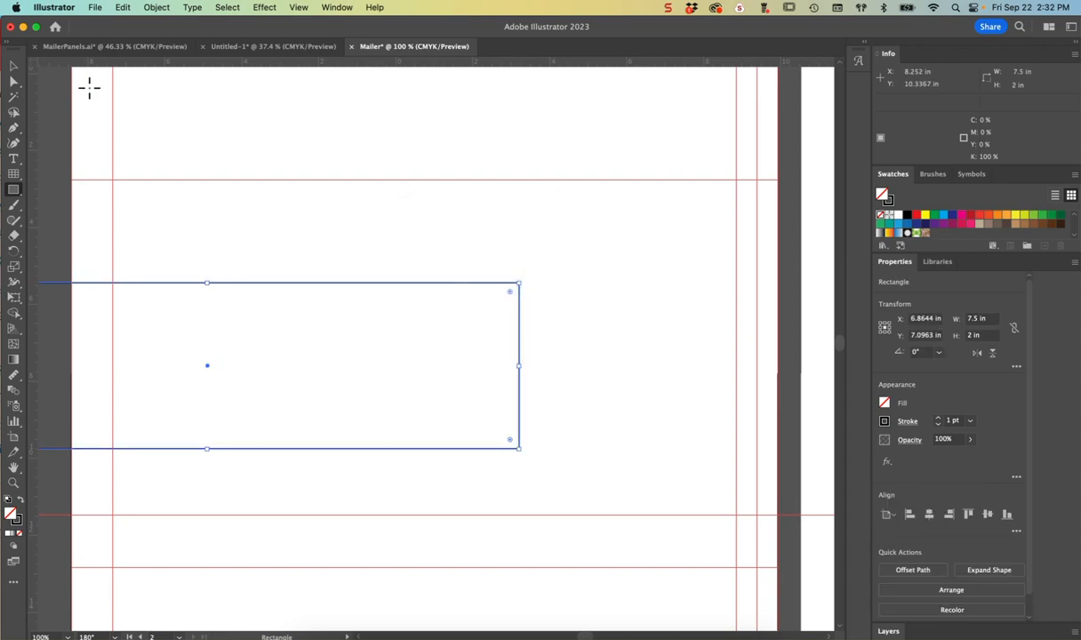
pyautogui.click(13, 66)
pyautogui.moveTo(267, 284); pyautogui.dragTo(486, 351)
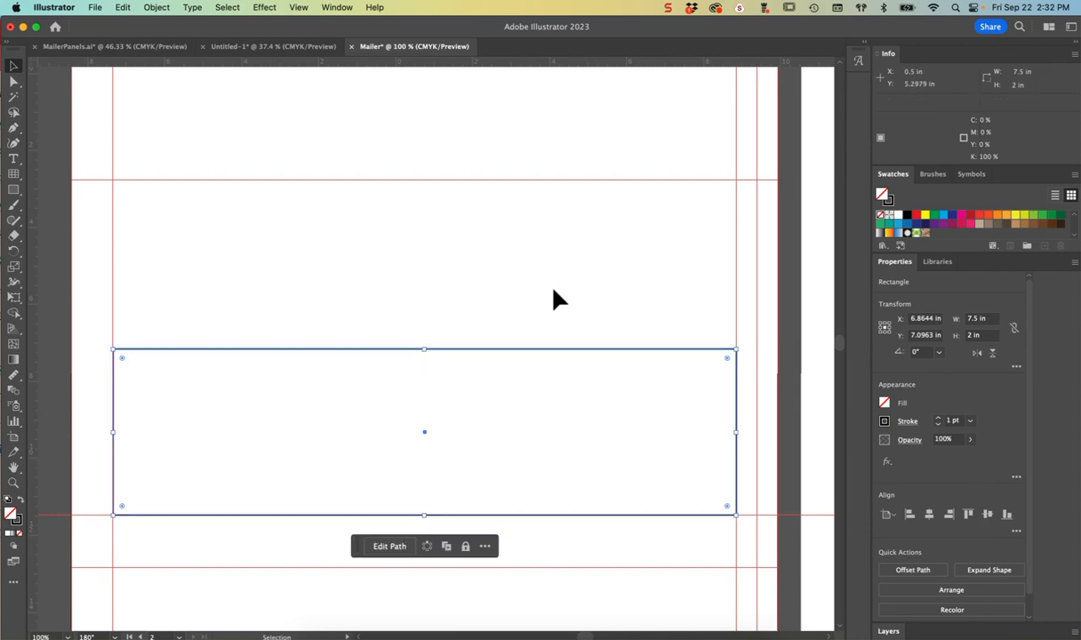
# Fill the 7.5 by 2 in rectangle with the 30% black gray swatch, remove its stroke and deselect it
pyautogui.click(980, 224)
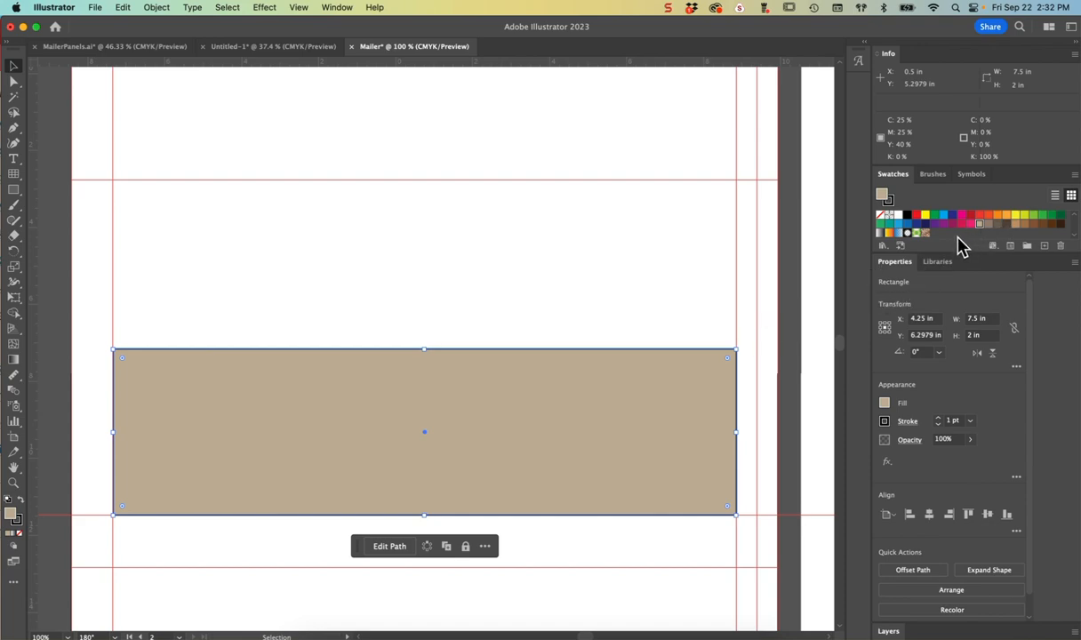
pyautogui.scroll(-2, 960, 245)
pyautogui.click(951, 221)
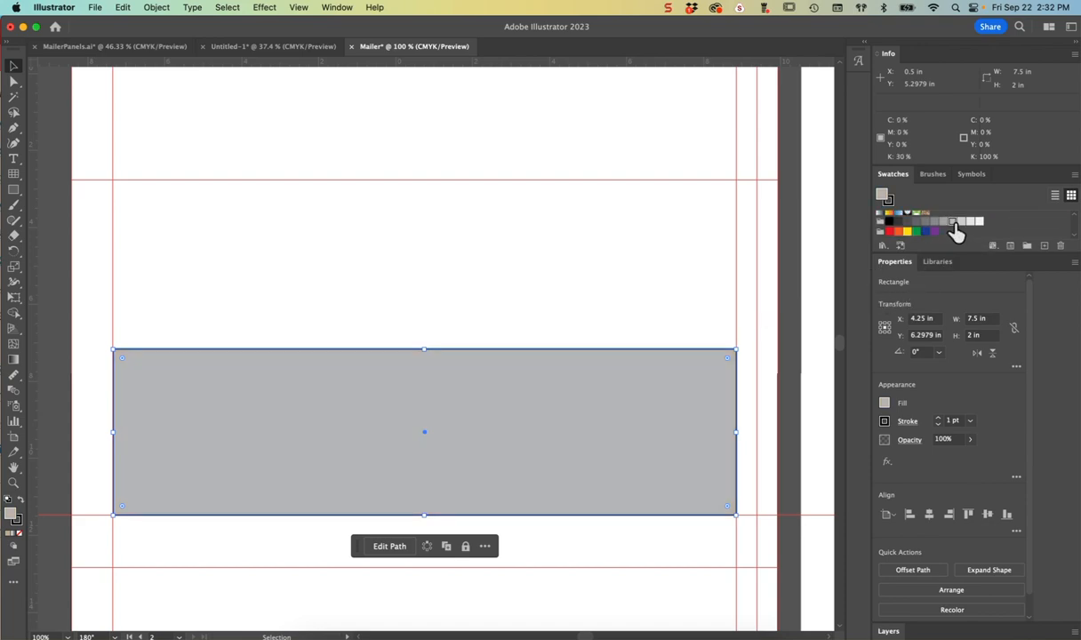
pyautogui.press('x')
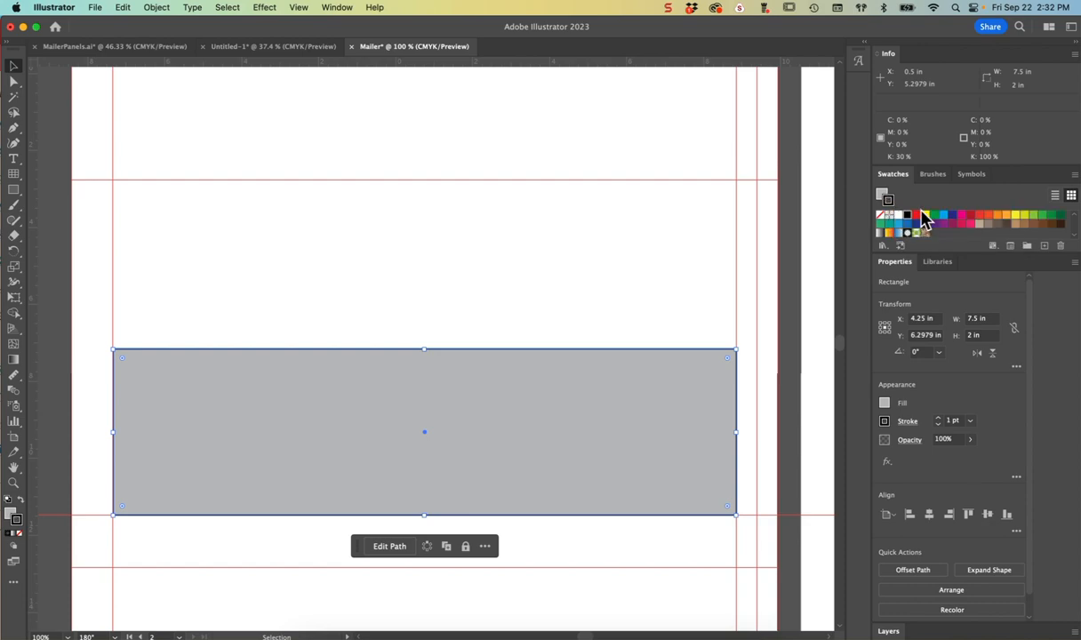
pyautogui.click(879, 217)
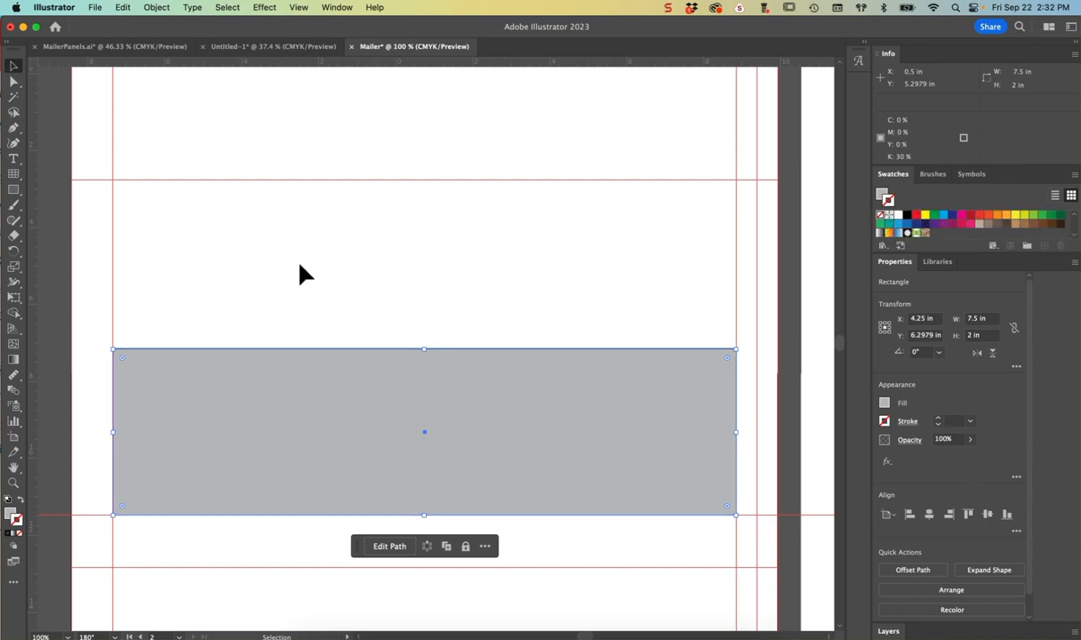
pyautogui.click(62, 169)
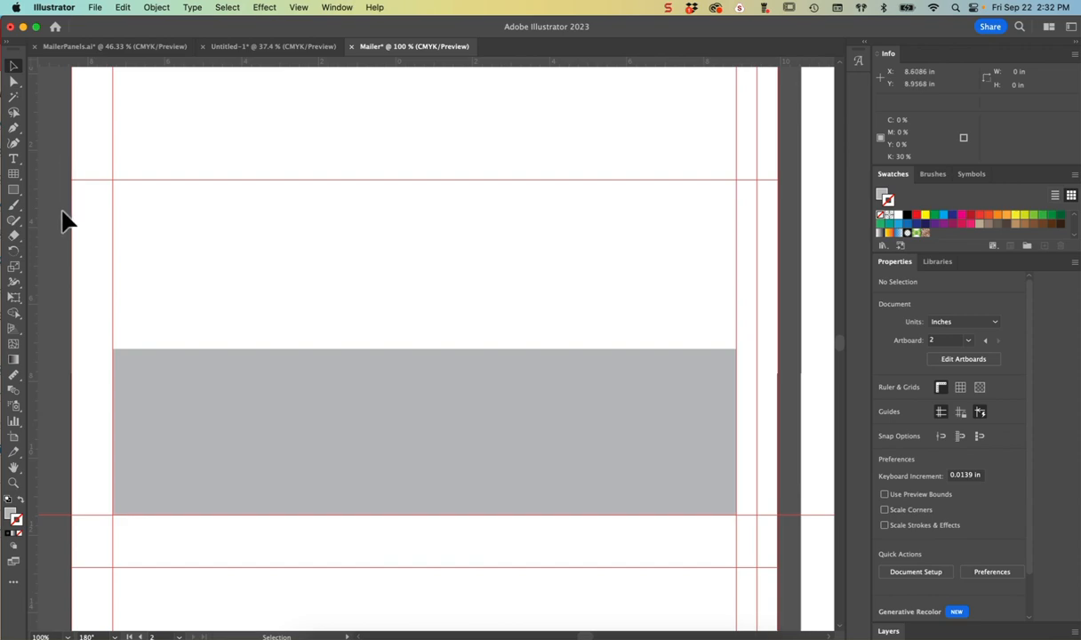
# Create a second rectangle 3.75 in wide and 1.75 in high over the gray bar
pyautogui.click(15, 190)
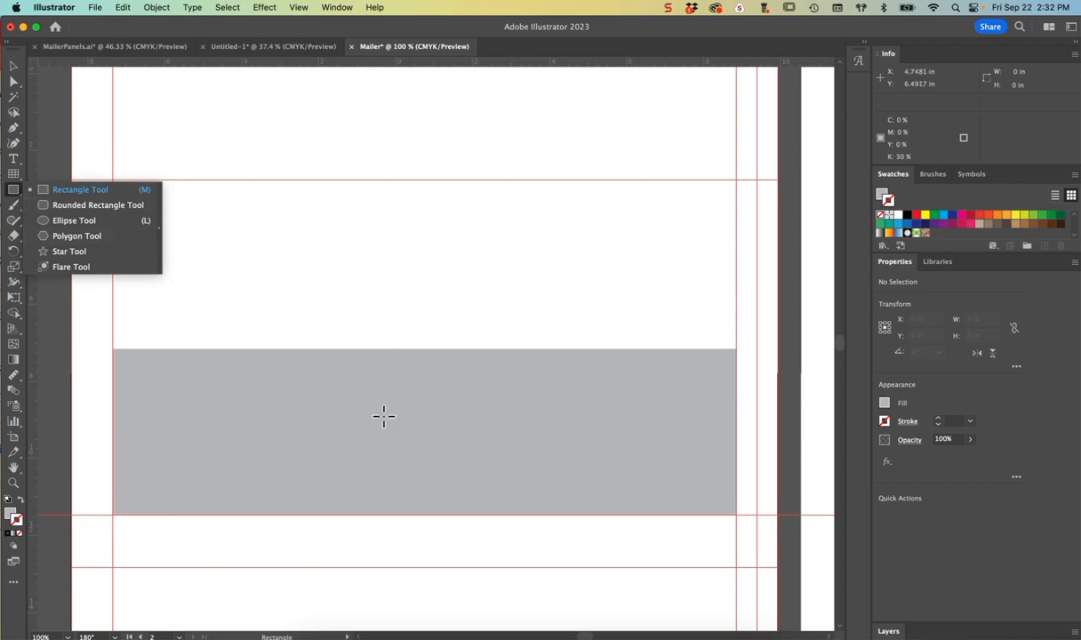
pyautogui.click(383, 416)
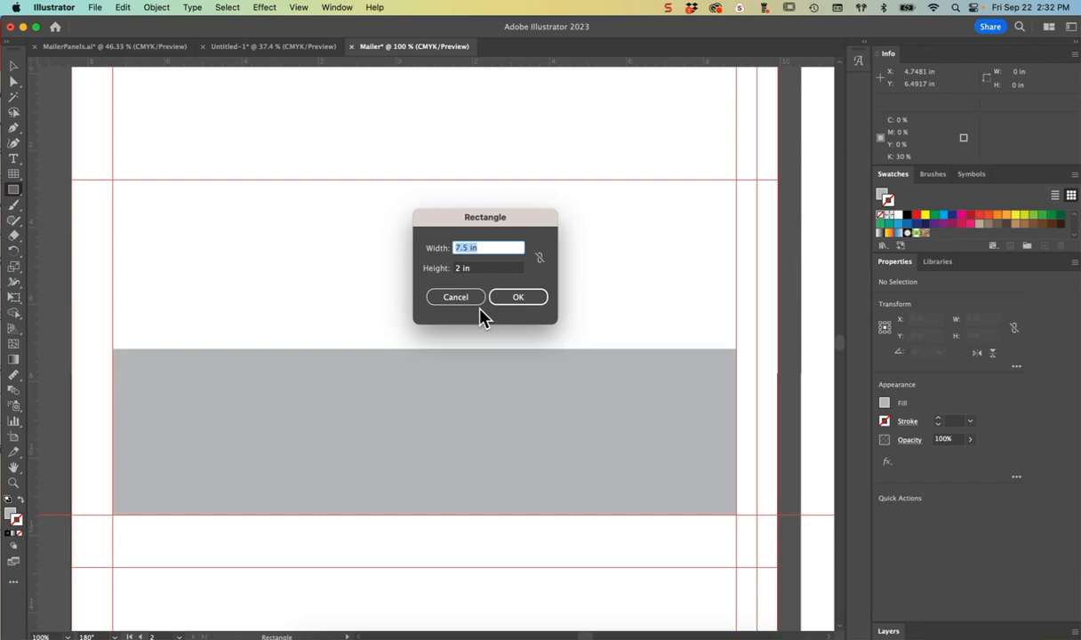
pyautogui.write('3.75')
pyautogui.press('Tab')
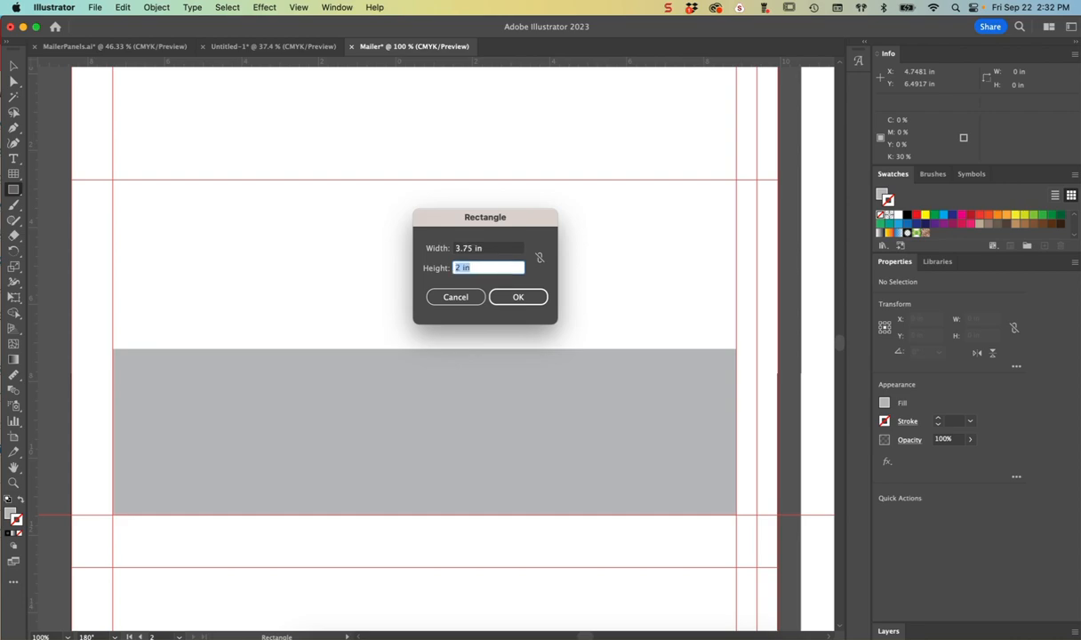
pyautogui.write('1.75')
pyautogui.click(521, 302)
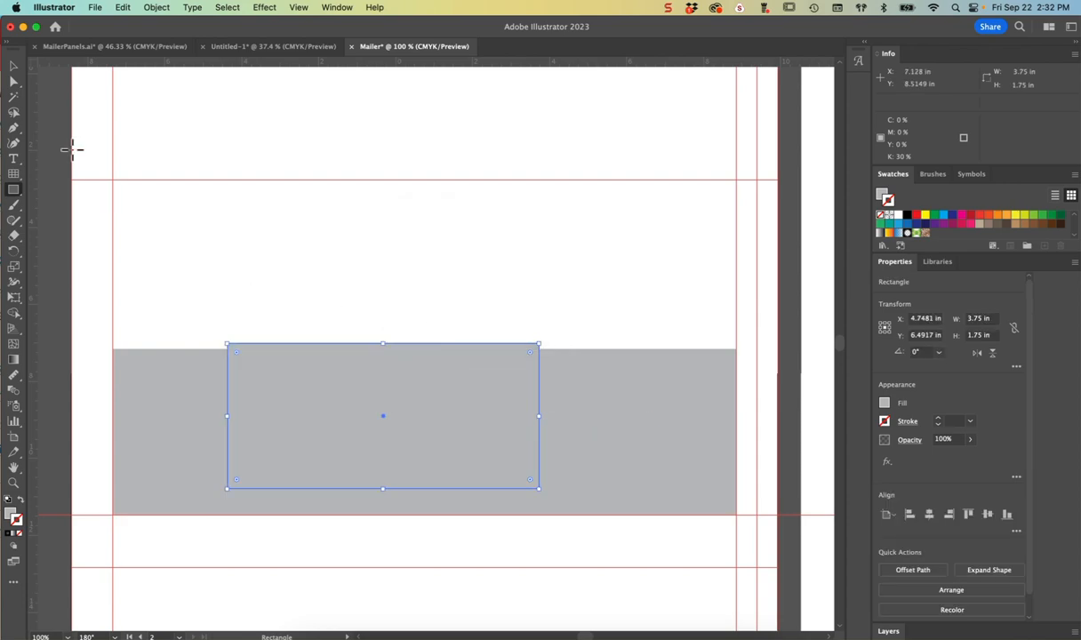
# Give the smaller rectangle a white fill with no stroke and place it near the gray bar's right end, vertically centered on the bar
pyautogui.click(13, 65)
pyautogui.click(904, 221)
pyautogui.moveTo(493, 439); pyautogui.dragTo(620, 454)
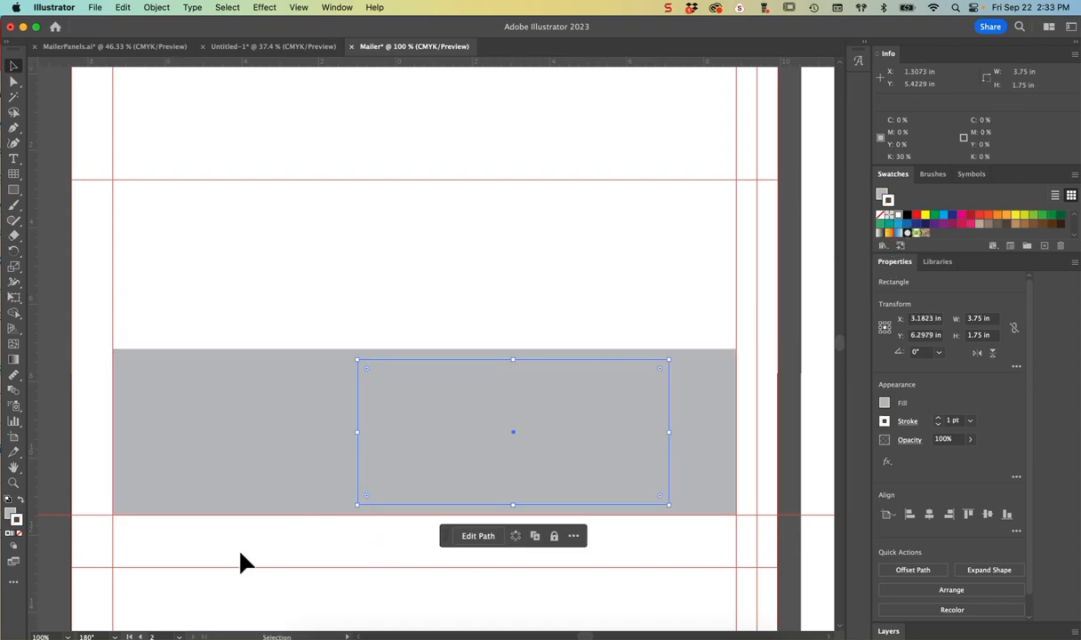
pyautogui.click(22, 499)
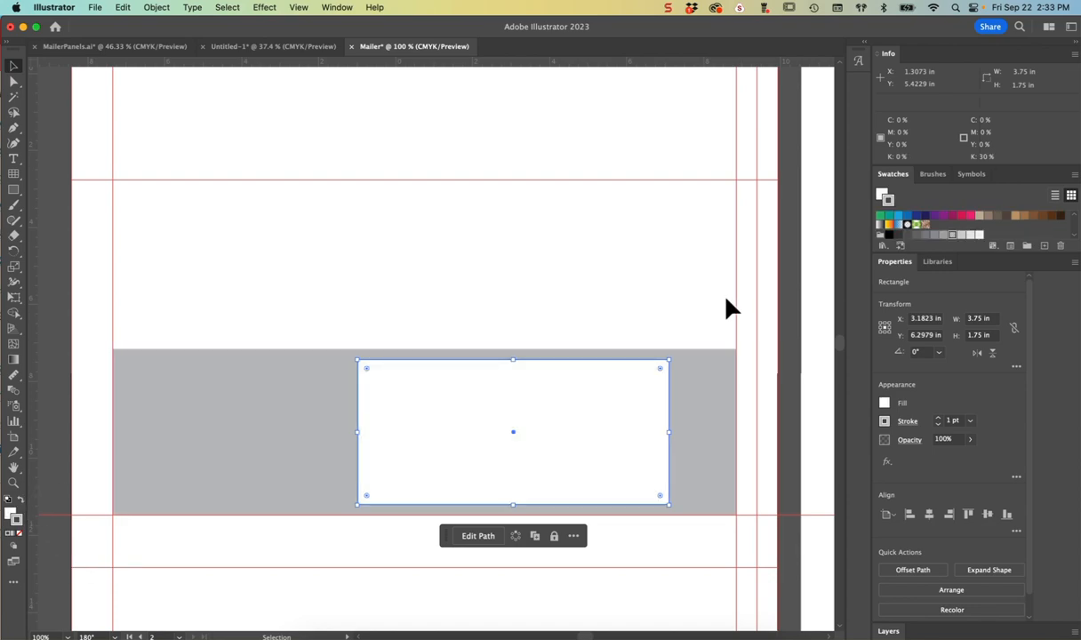
pyautogui.scroll(1, 925, 227)
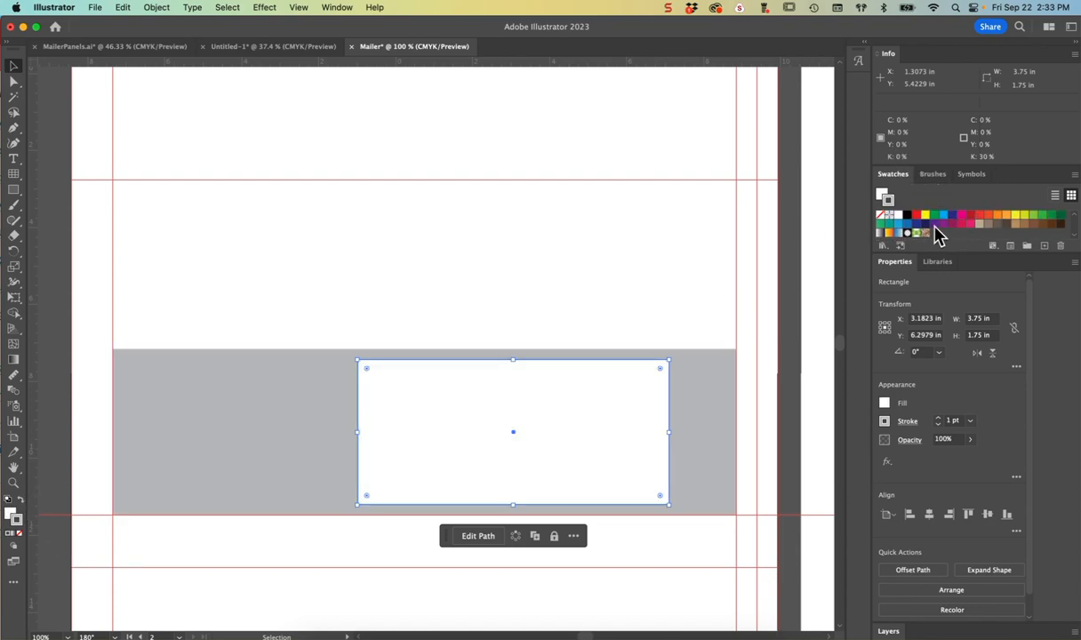
pyautogui.click(880, 216)
pyautogui.moveTo(549, 398); pyautogui.dragTo(605, 395)
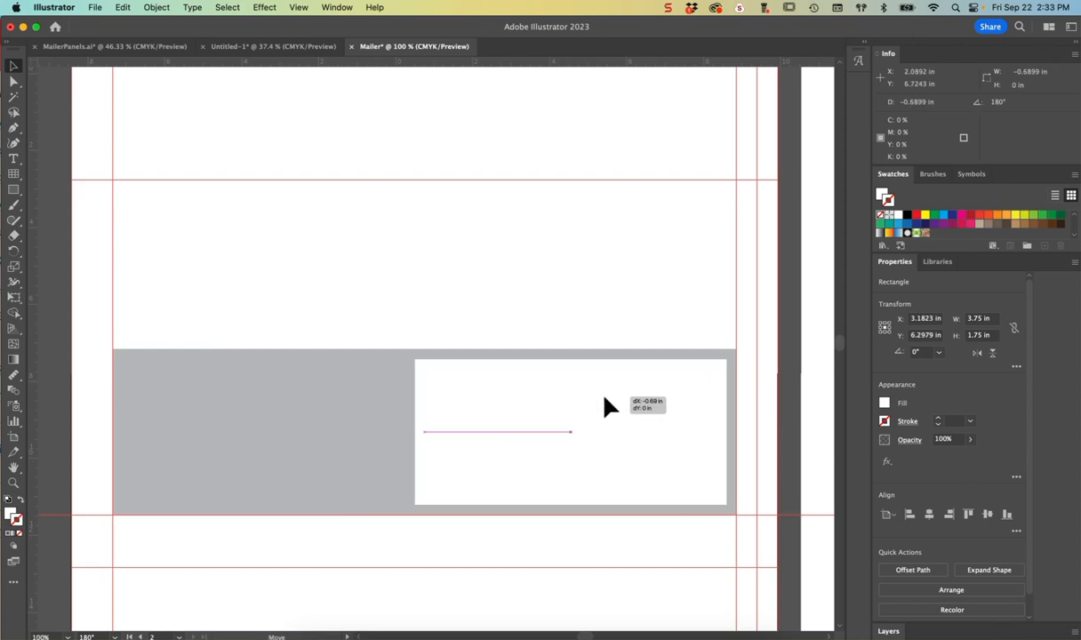
pyautogui.moveTo(605, 398); pyautogui.dragTo(604, 398)
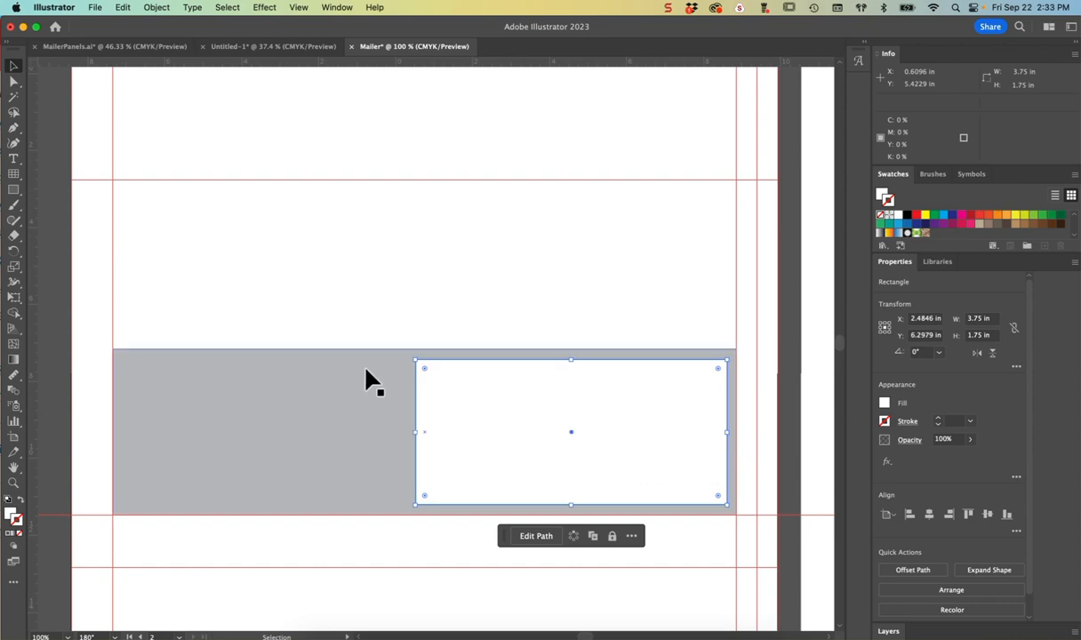
# Give the white address block a 50% black stroke, 1/8 in (9 pt) thick and aligned to the inside, then deselect it
pyautogui.click(13, 192)
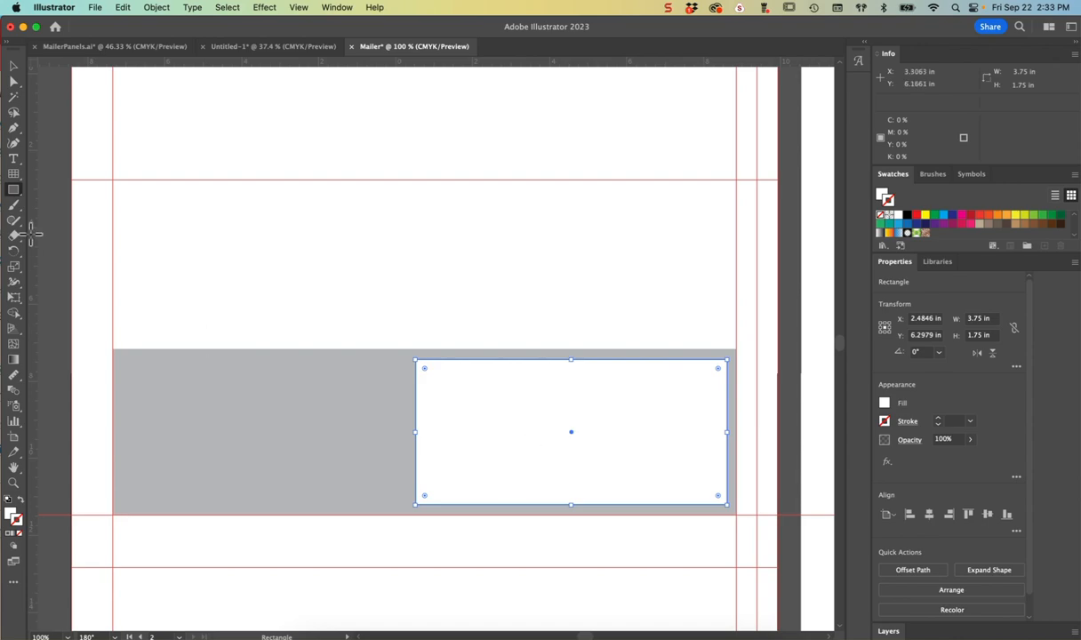
pyautogui.click(13, 67)
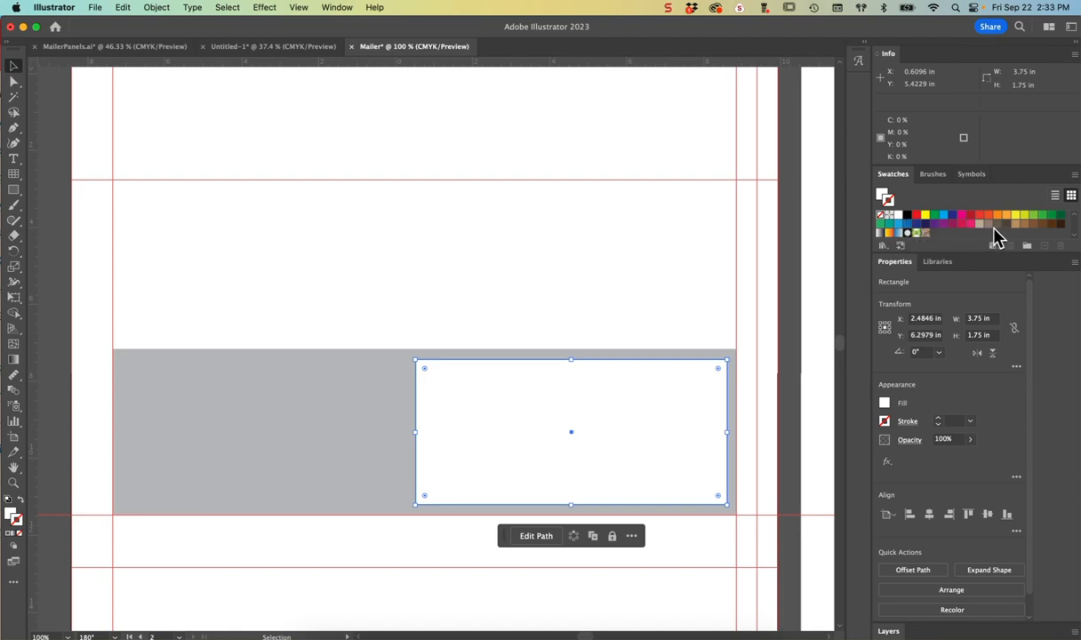
pyautogui.scroll(-2, 966, 242)
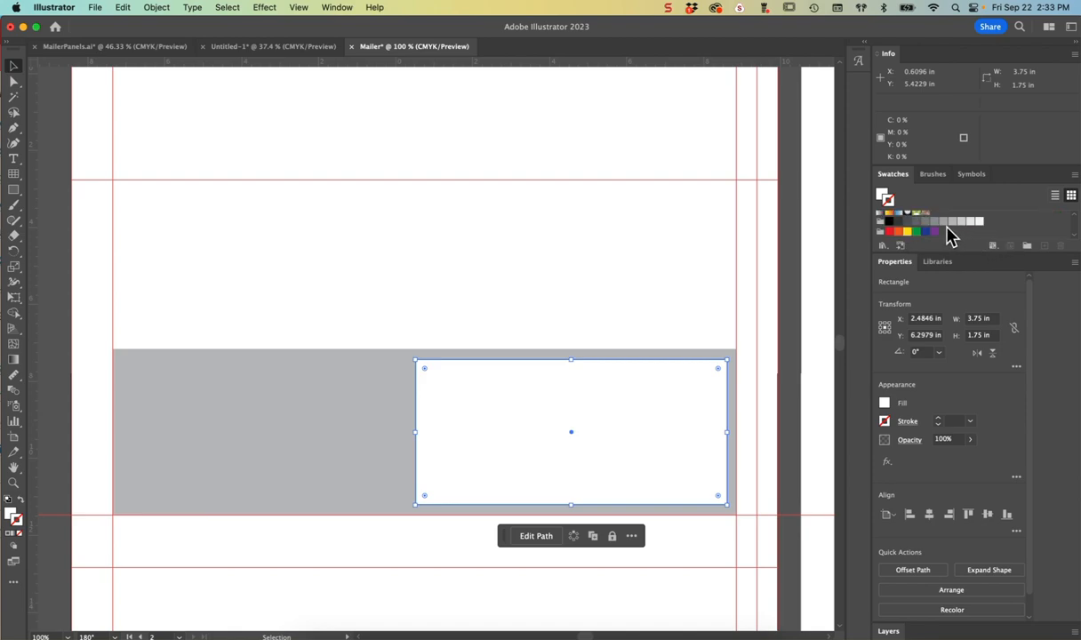
pyautogui.click(932, 222)
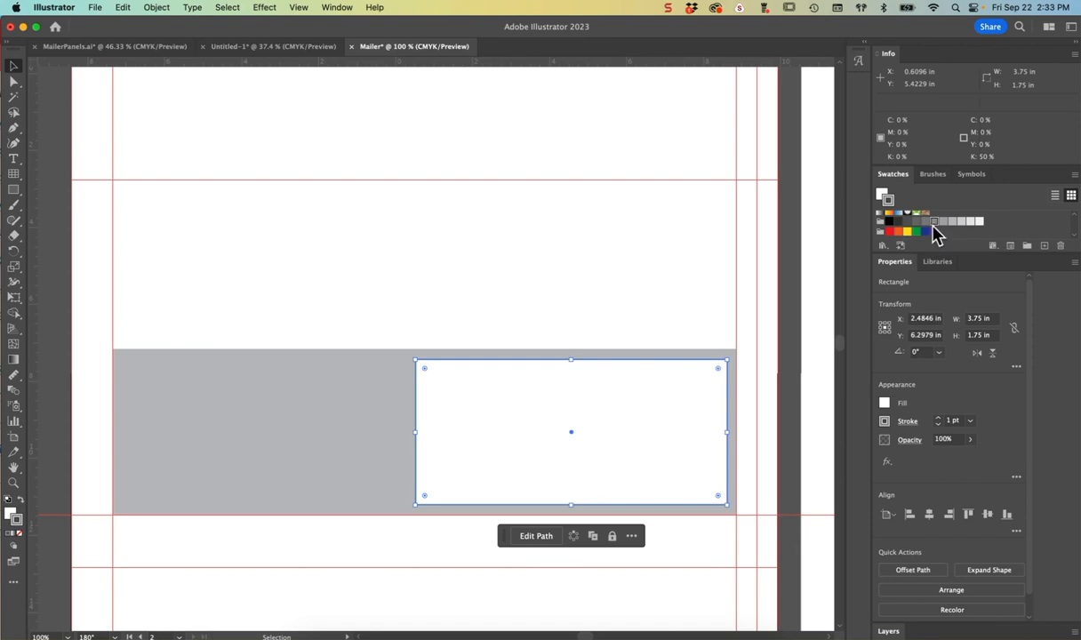
pyautogui.click(906, 424)
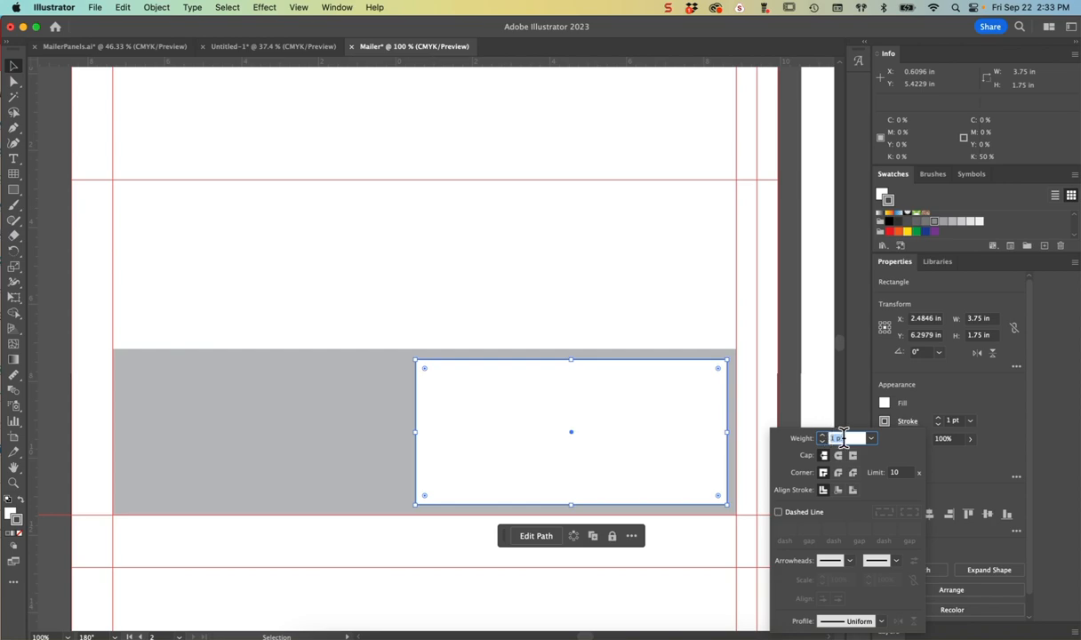
pyautogui.write('1/8')
pyautogui.press('Return')
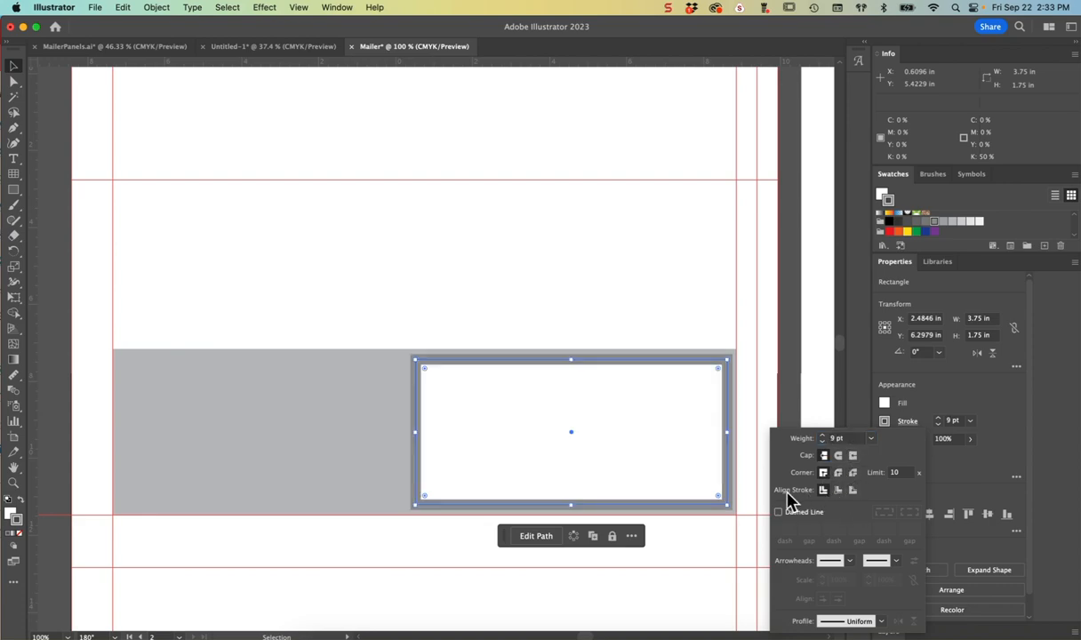
pyautogui.click(838, 491)
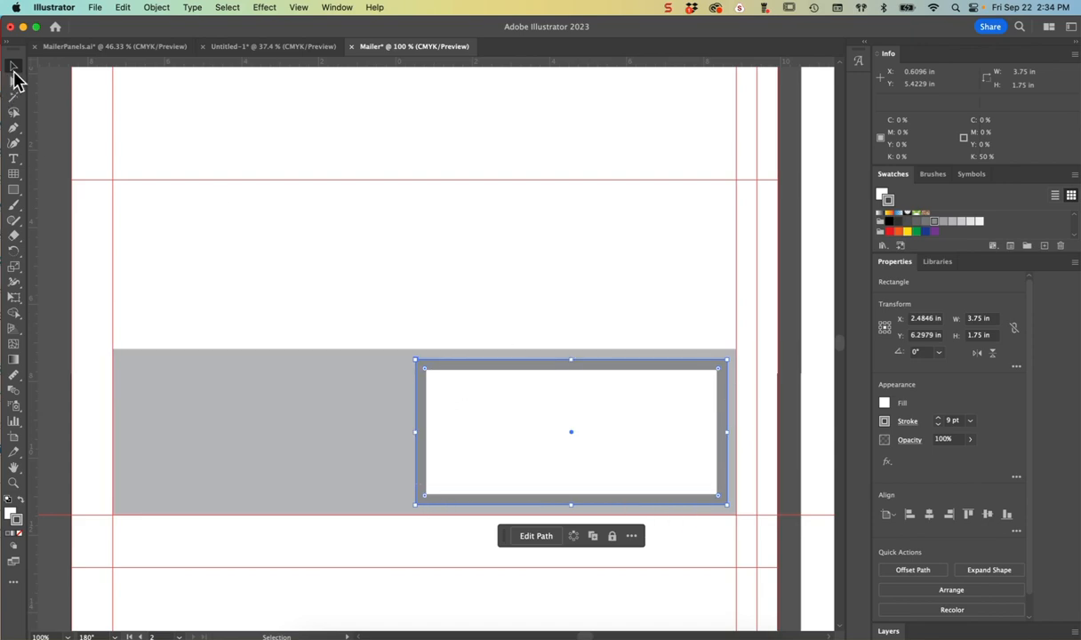
pyautogui.click(88, 249)
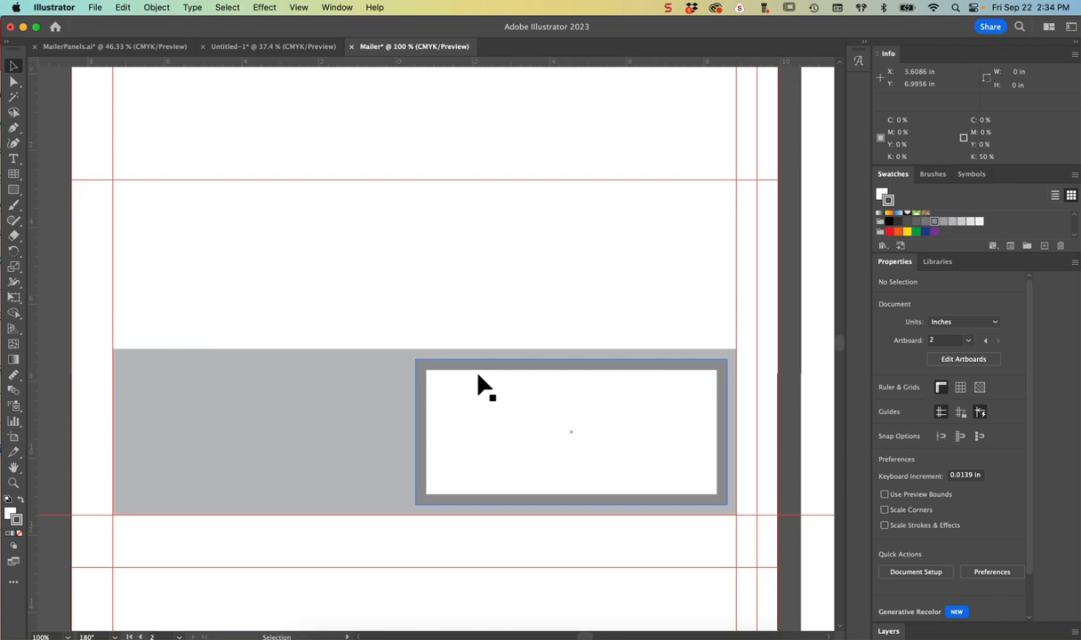
# Select the gray bar and the white address block together
pyautogui.moveTo(391, 326); pyautogui.dragTo(440, 422)
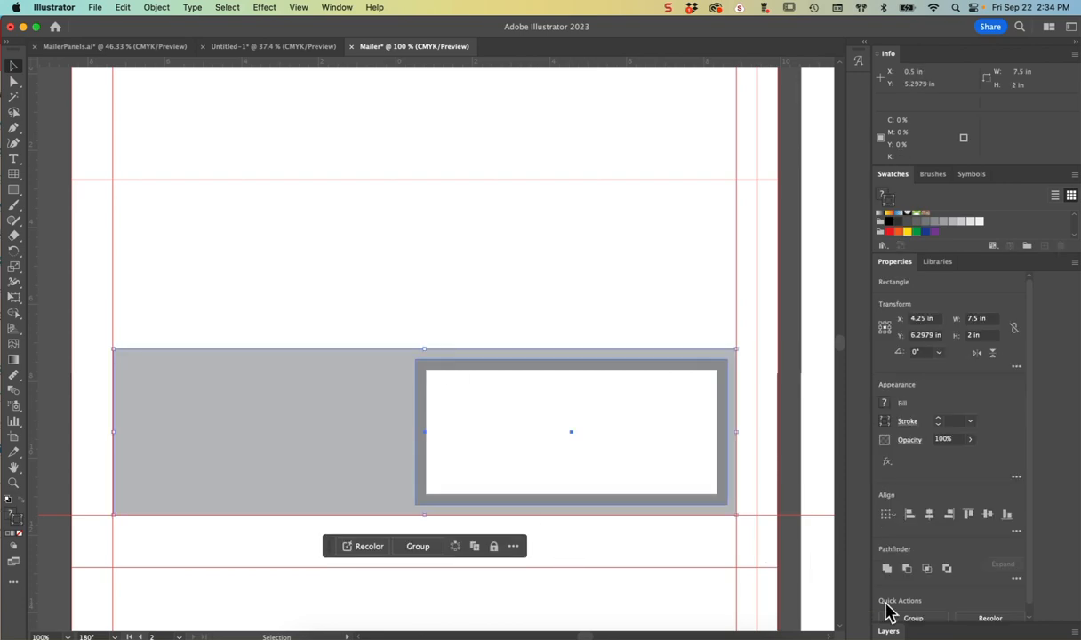
pyautogui.scroll(-1, 1034, 480)
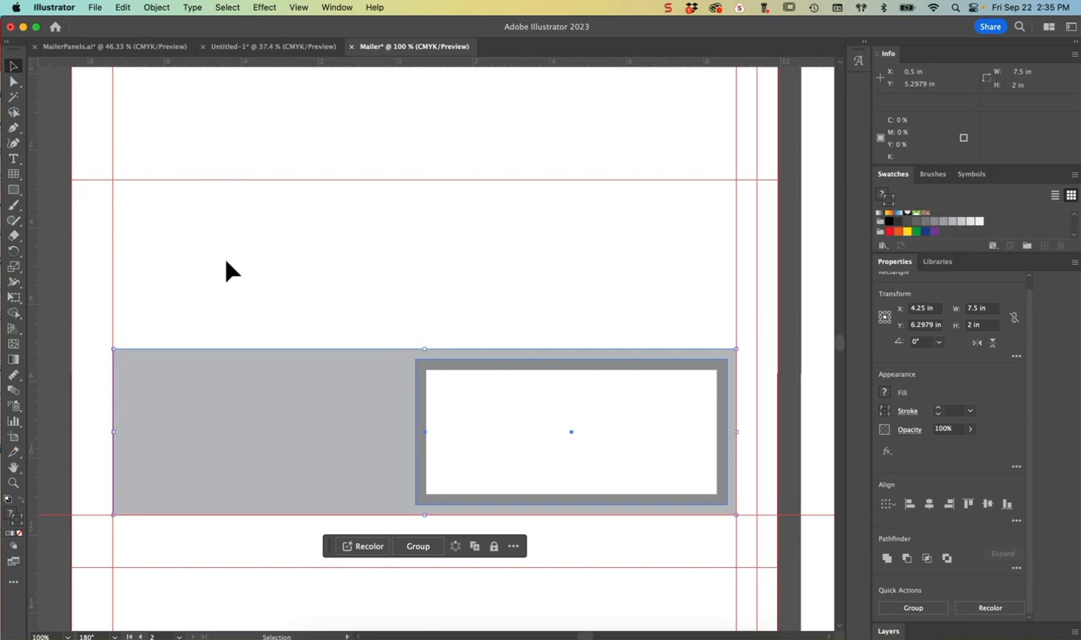
pyautogui.hscroll(-1, 254, 270)
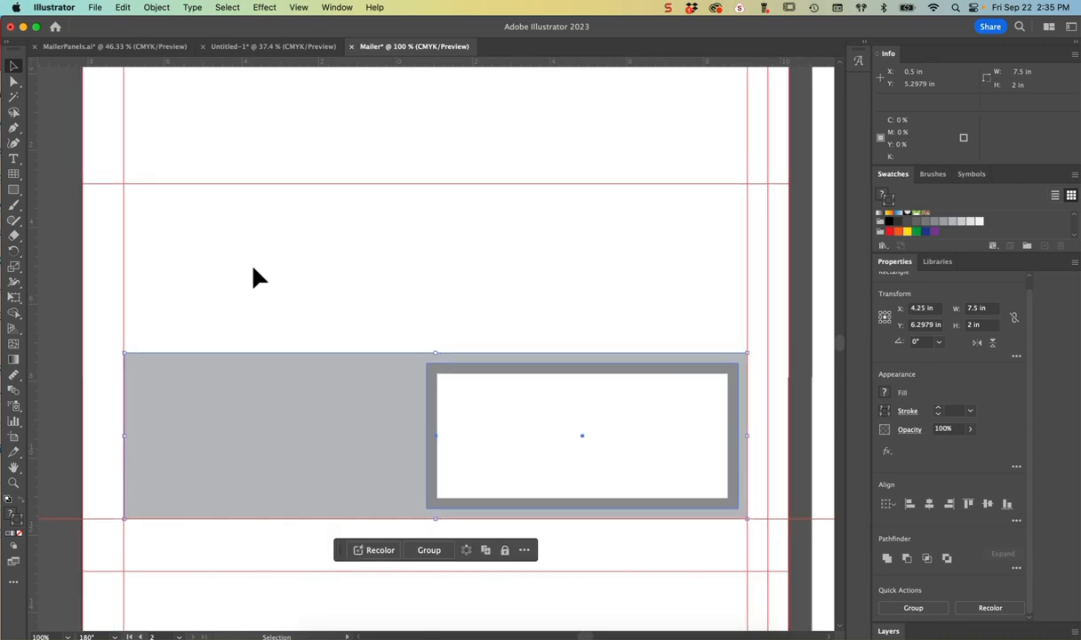
# Switch to Firefox and examine the address-panel template and the Addressing Rules for the mailer
pyautogui.press('super+Tab')
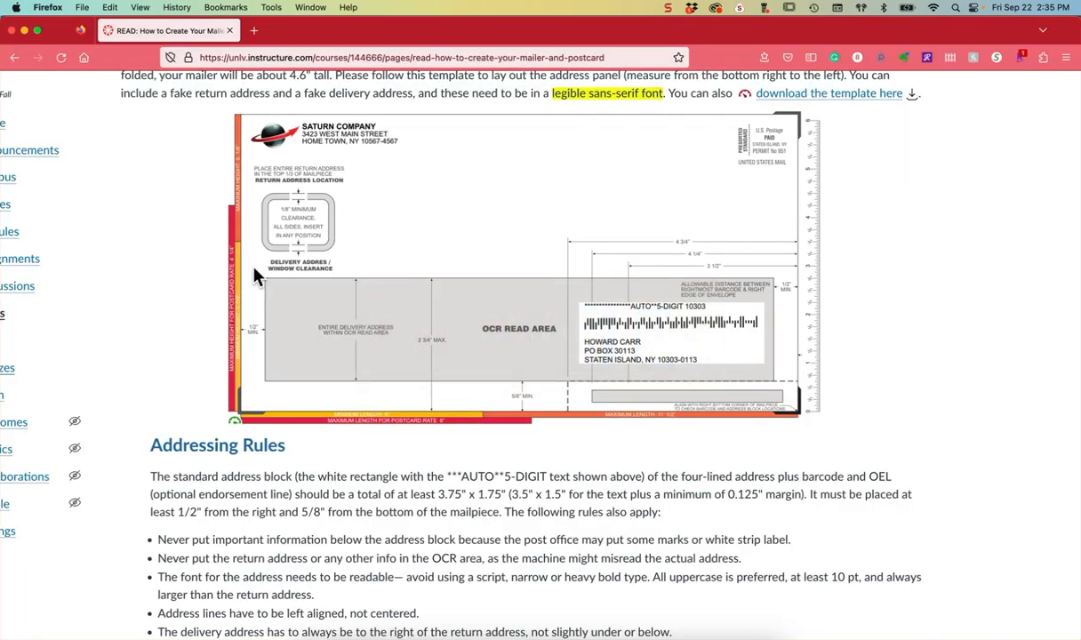
pyautogui.scroll(-5, 248, 490)
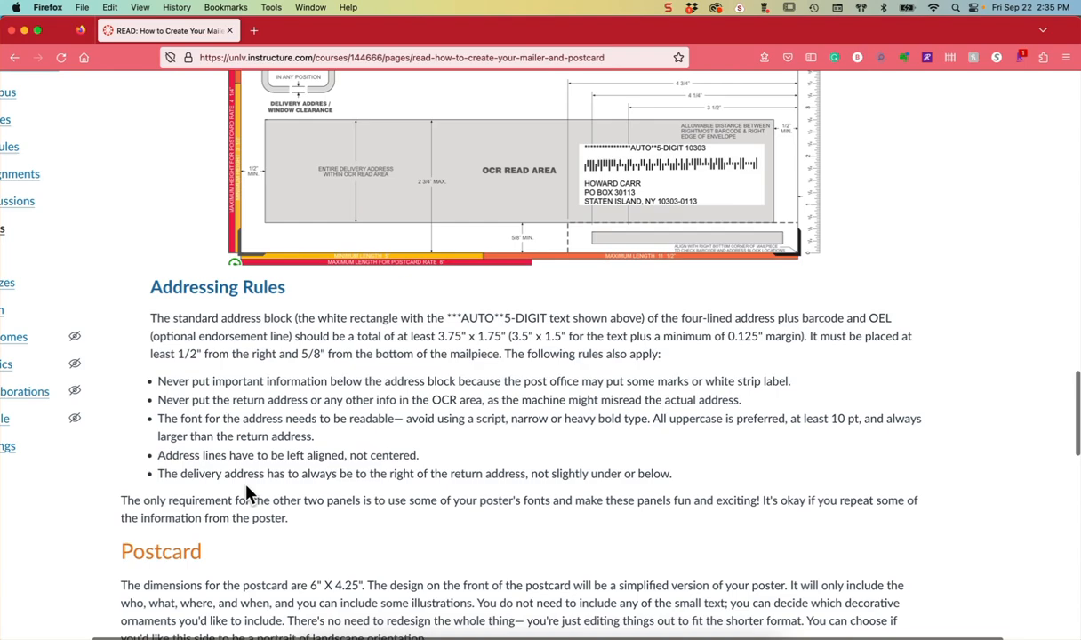
pyautogui.scroll(3, 247, 491)
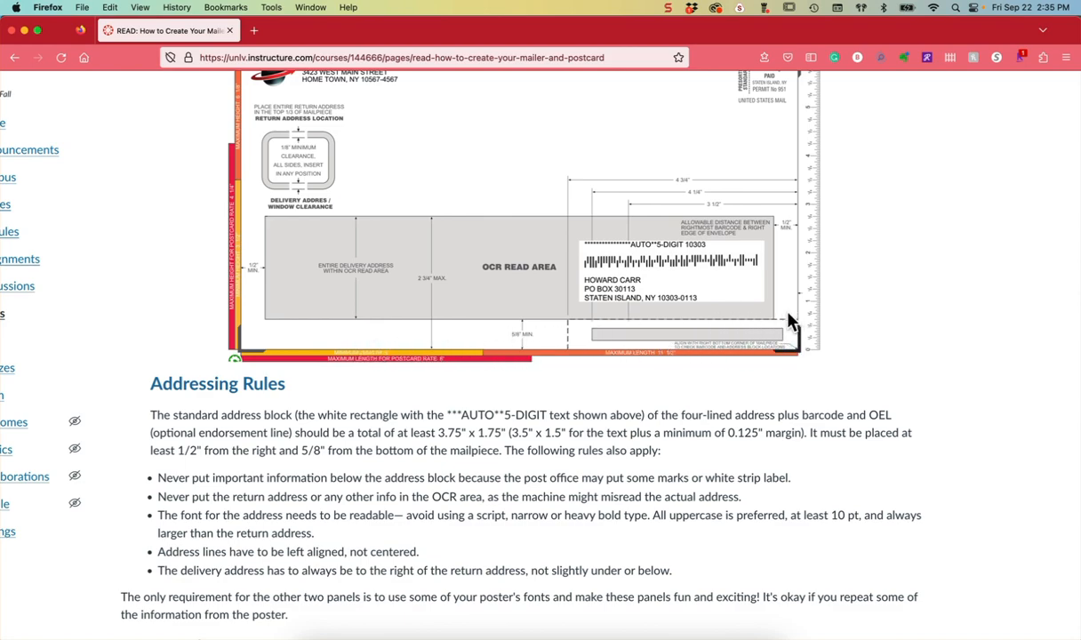
pyautogui.hscroll(-1, 424, 331)
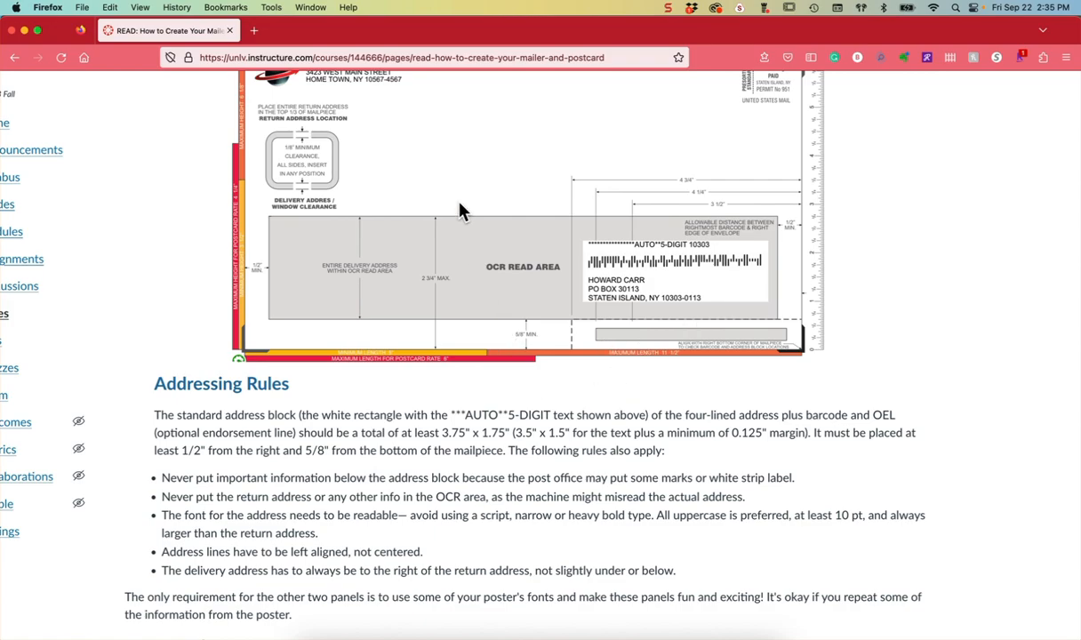
pyautogui.scroll(2, 460, 211)
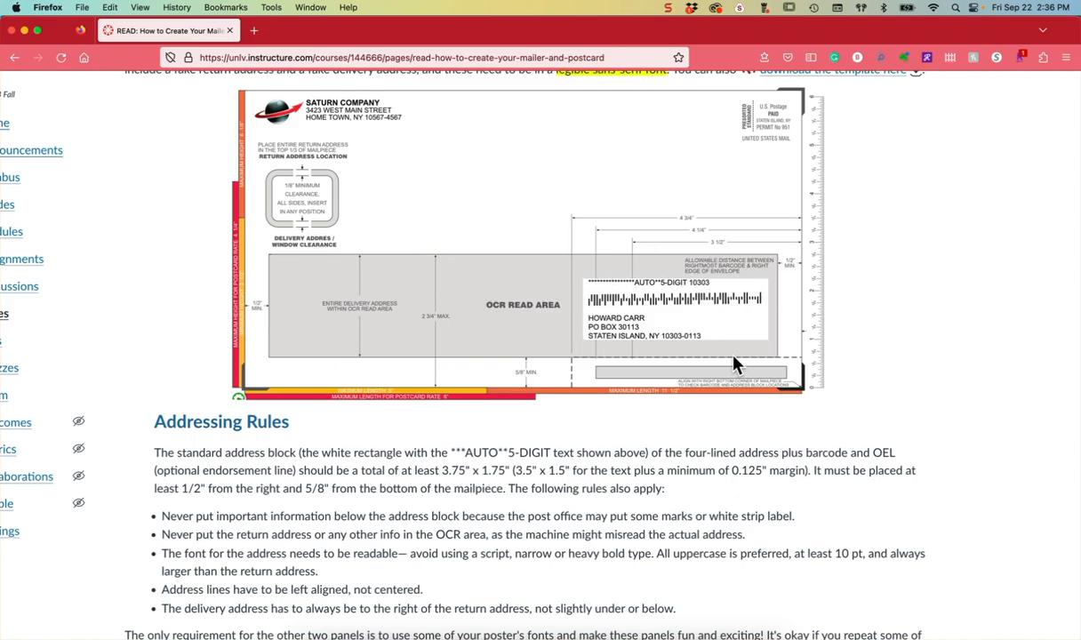
# Read the remaining Addressing Rules for the mailer, and switch back to Illustrator
pyautogui.scroll(-2, 789, 454)
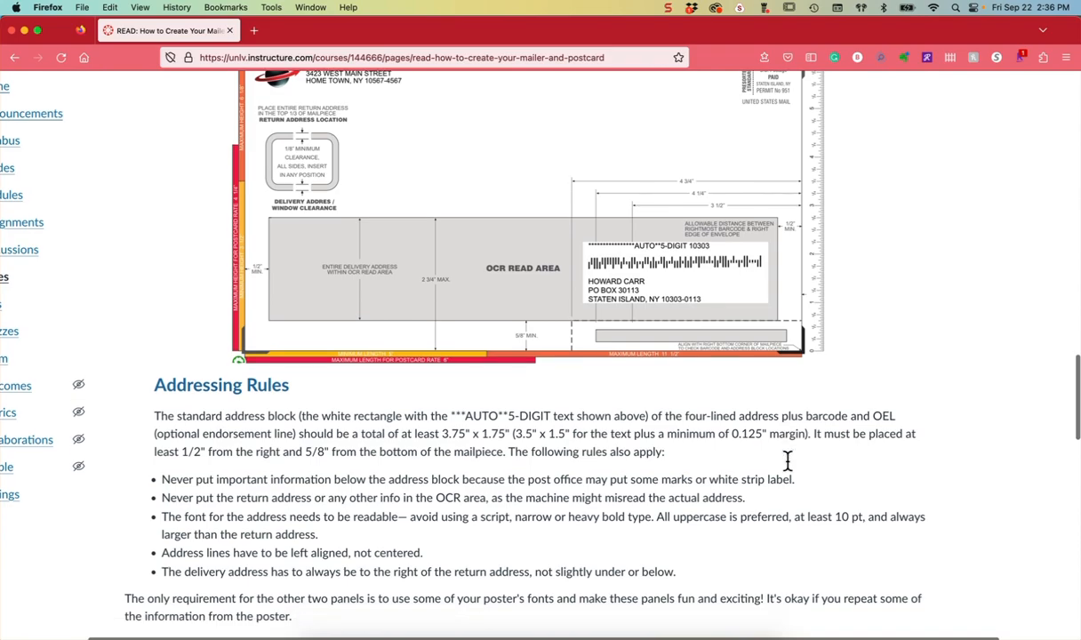
pyautogui.scroll(-1, 787, 461)
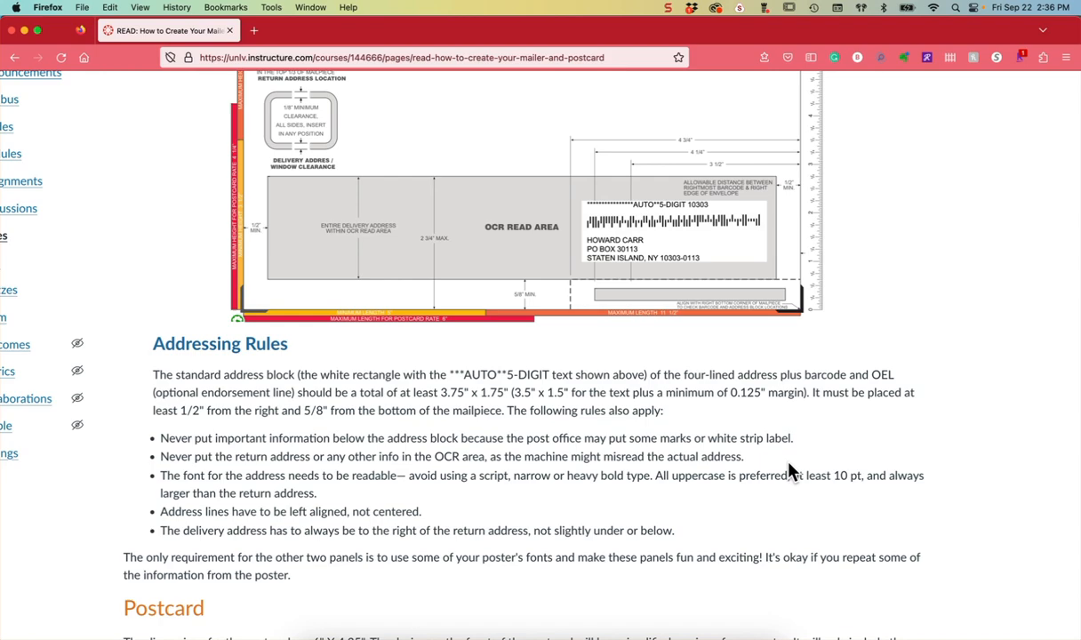
pyautogui.press('super+Tab')
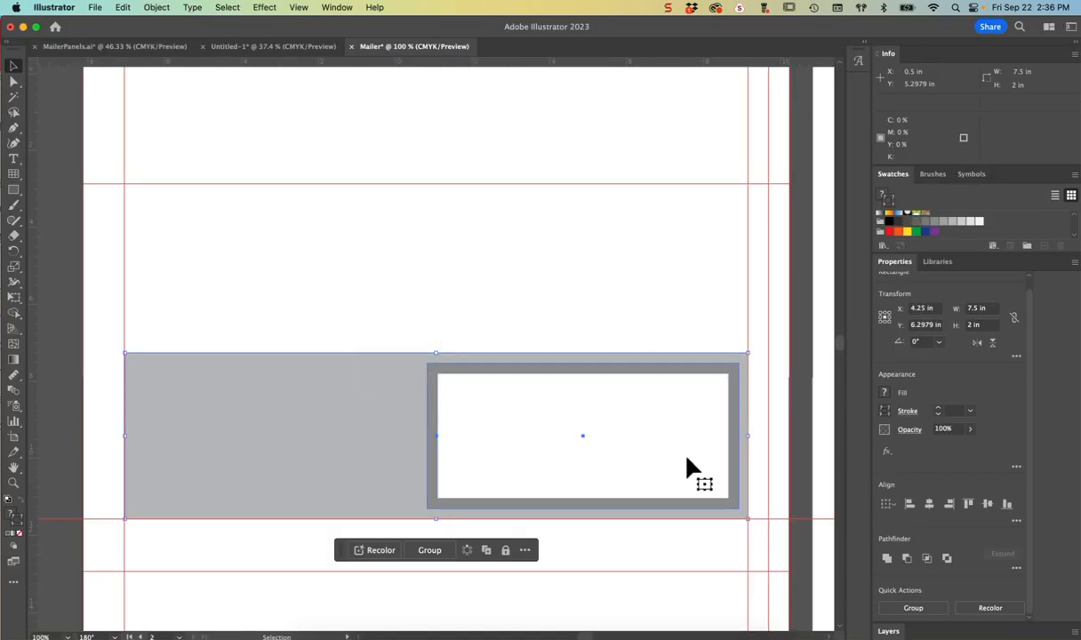
# Reset the canvas view rotation to 0° for the mailer document
pyautogui.press('super+minus')
pyautogui.press('super+minus')
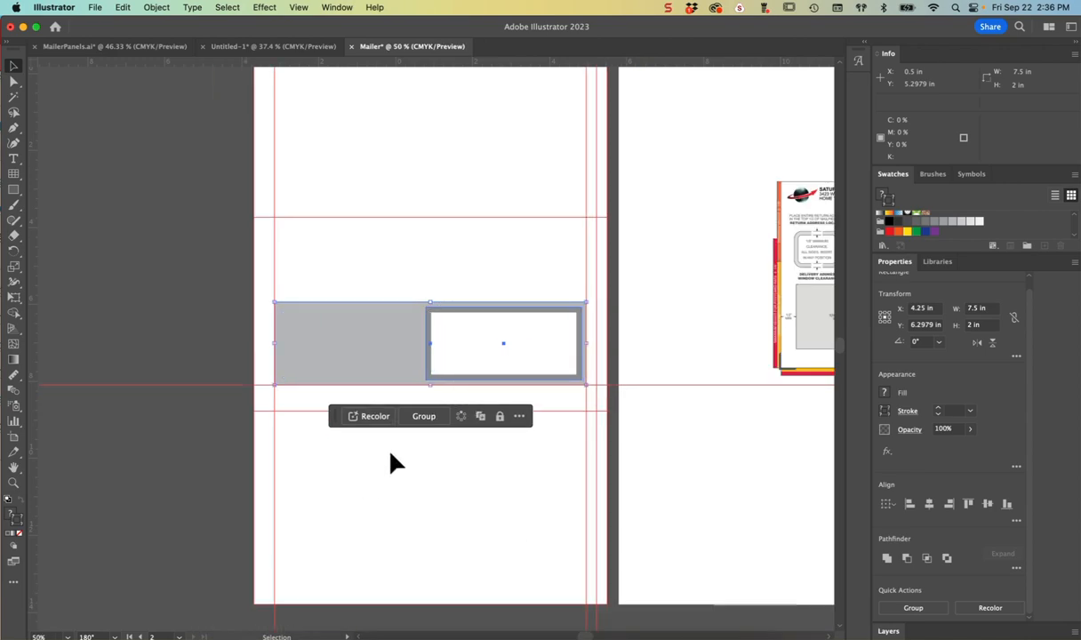
pyautogui.click(114, 635)
pyautogui.click(142, 495)
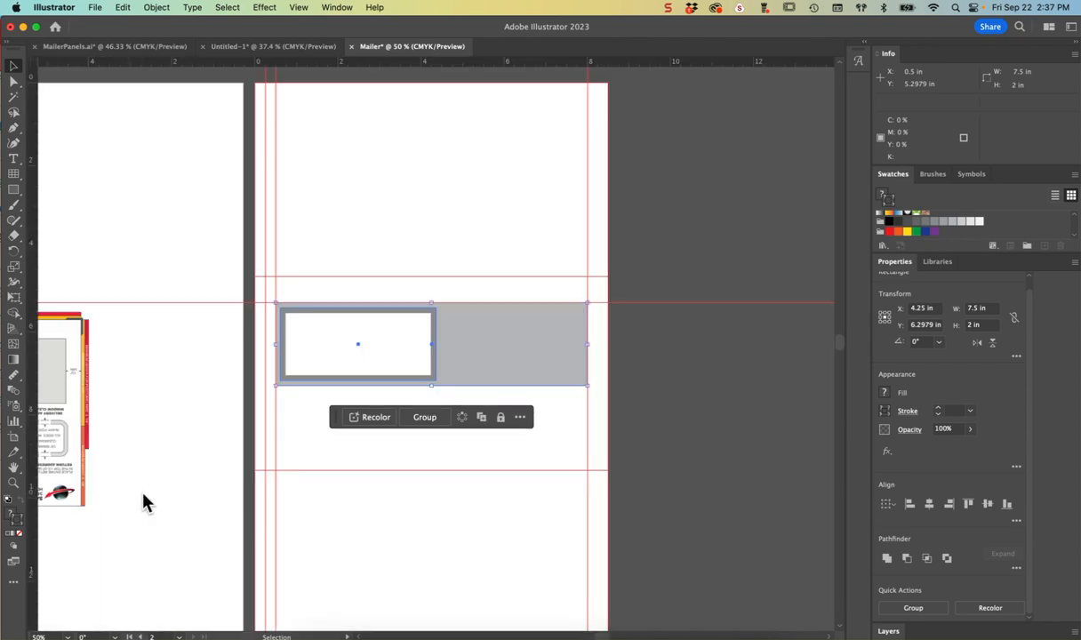
# Delete the linked address-panel template image that overlaps the first artboard
pyautogui.press('super+minus')
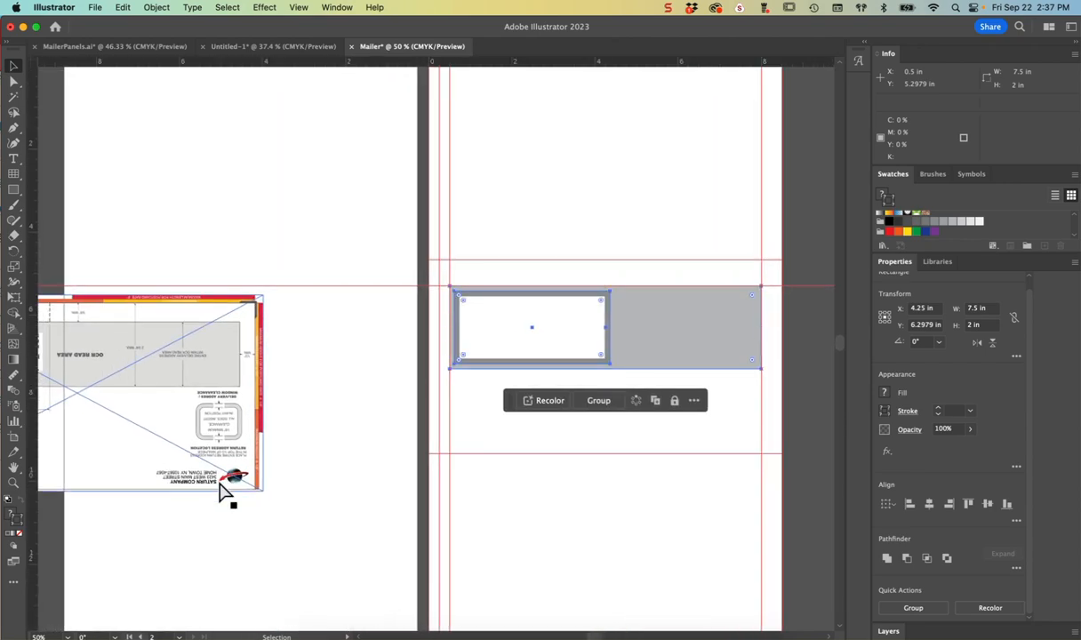
pyautogui.hscroll(-5, 220, 485)
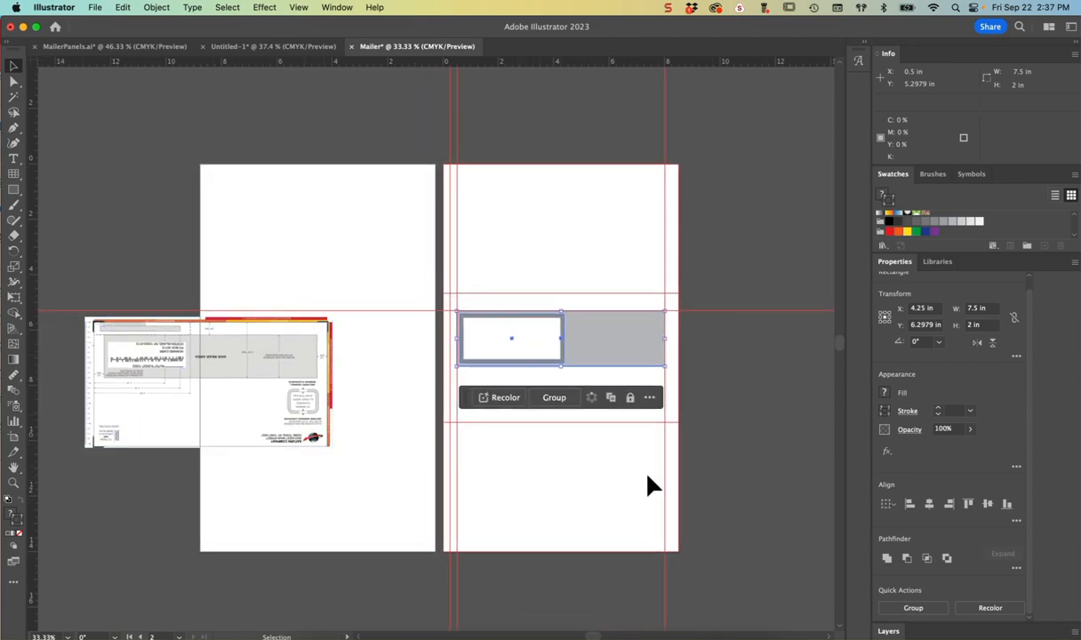
pyautogui.hscroll(-2, 567, 496)
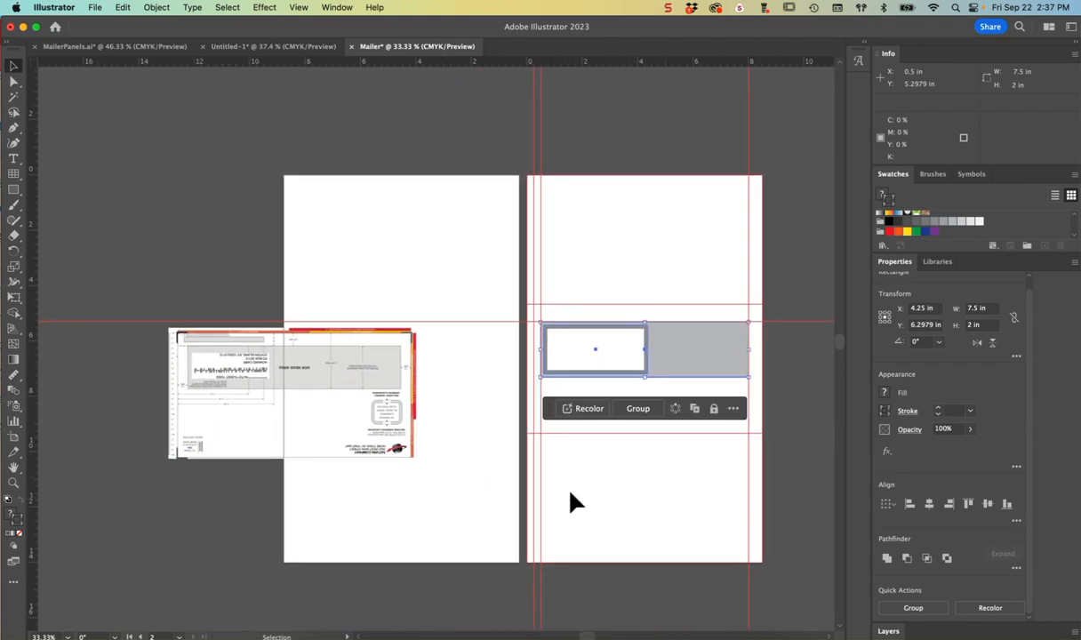
pyautogui.click(320, 396)
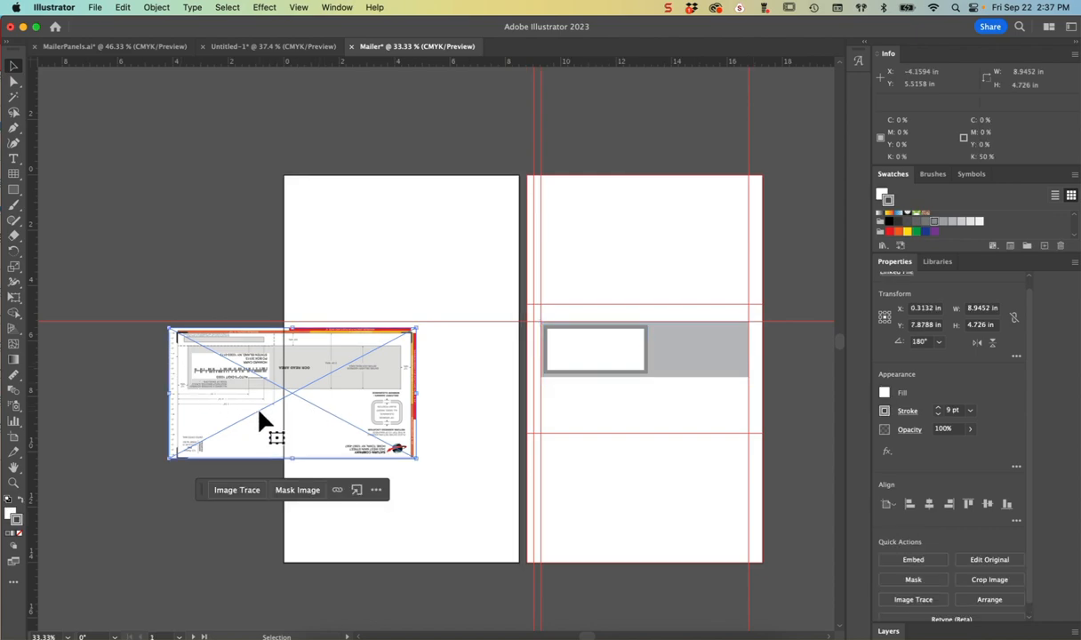
pyautogui.press('Delete')
pyautogui.hscroll(3, 415, 425)
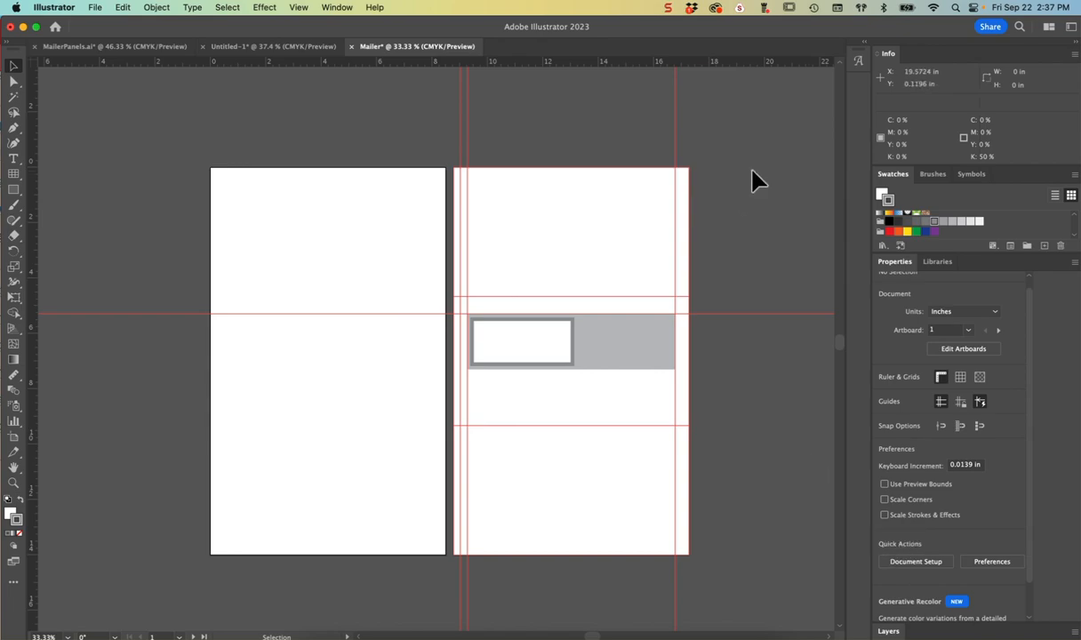
pyautogui.click(294, 7)
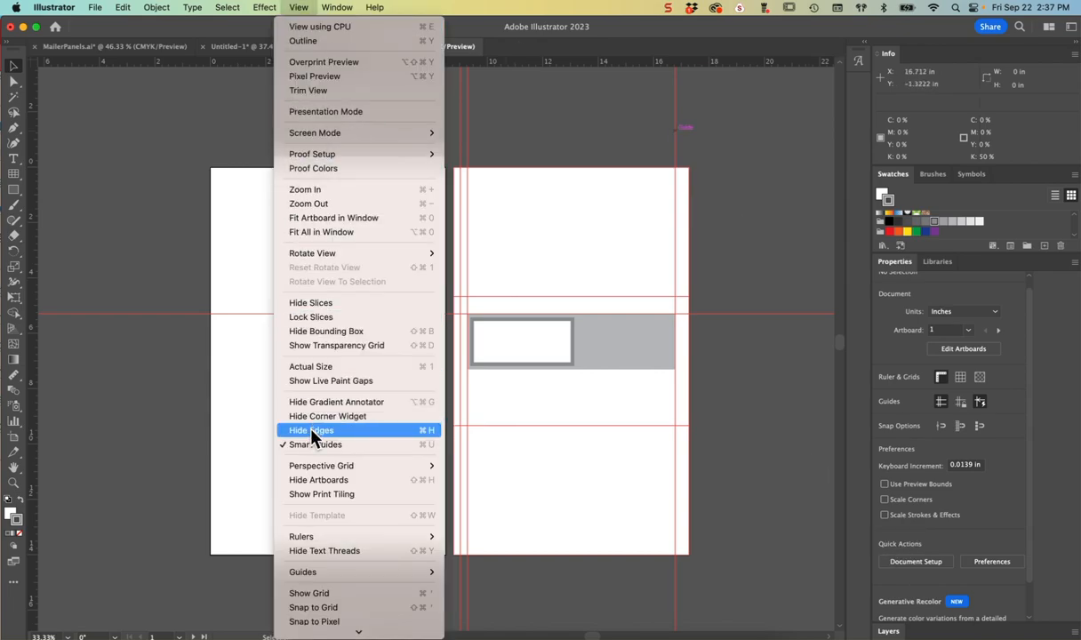
pyautogui.moveTo(345, 573)
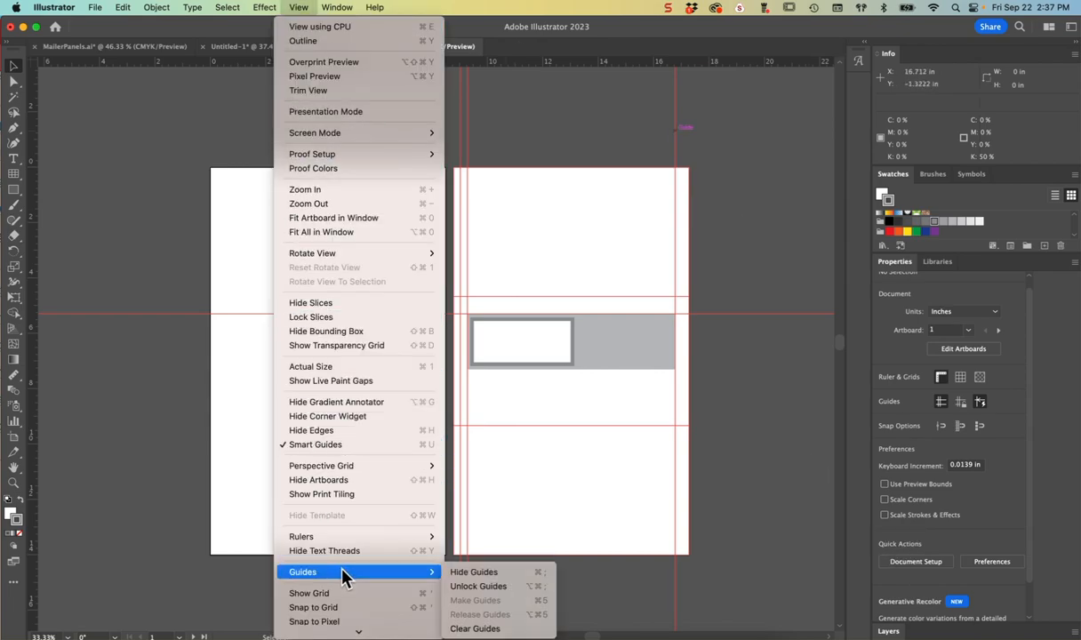
pyautogui.click(711, 567)
# List the contents of Layer 1 and hide its four individual guides, leaving the rectangles and the group shown
pyautogui.click(889, 631)
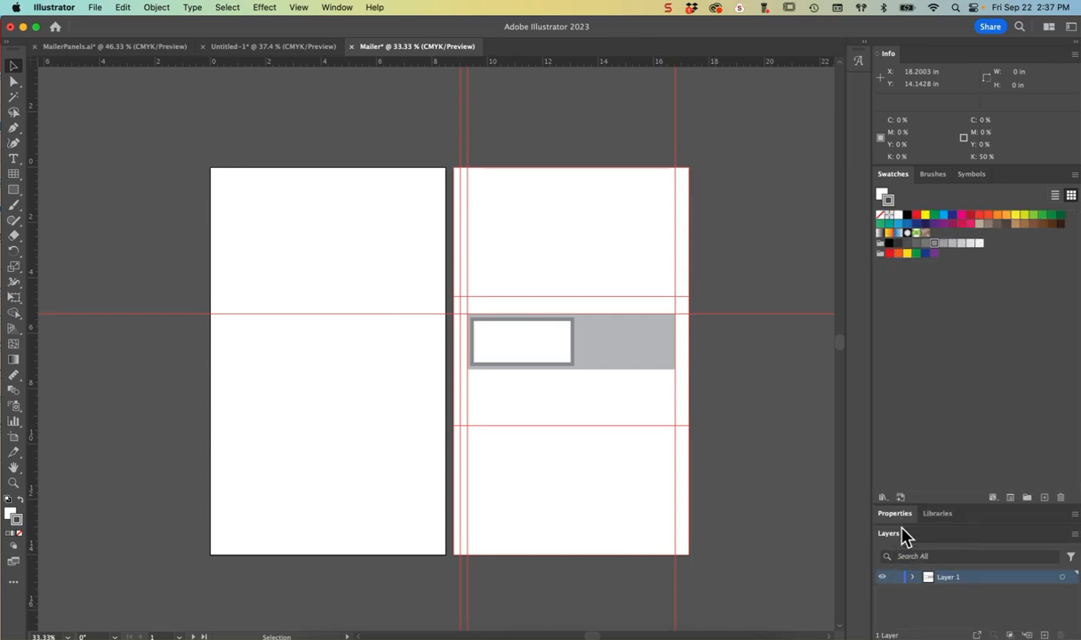
pyautogui.click(913, 577)
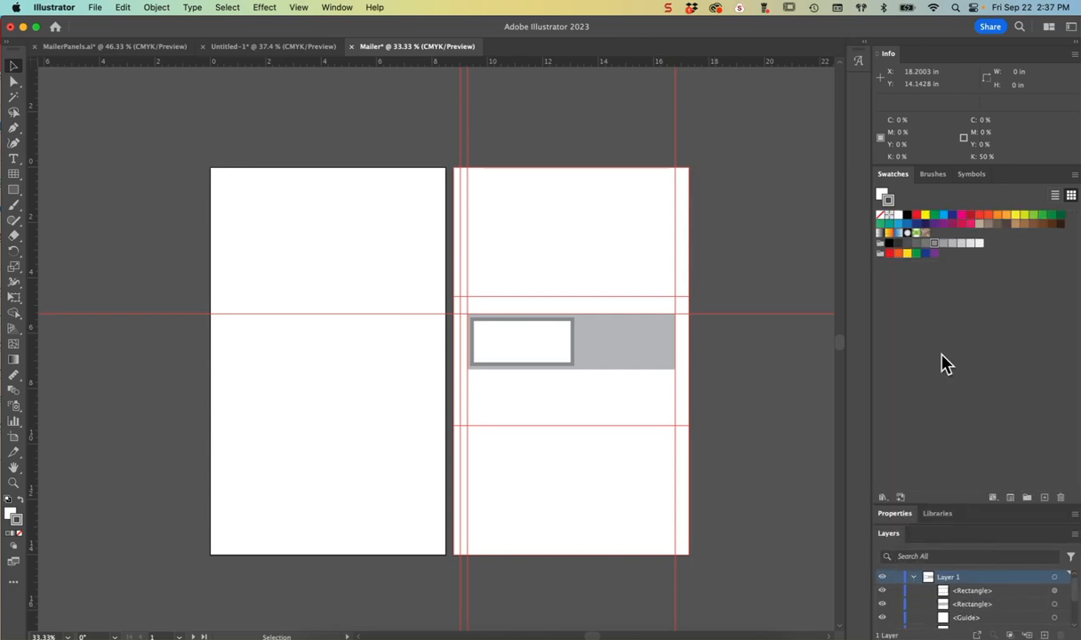
pyautogui.doubleClick(894, 174)
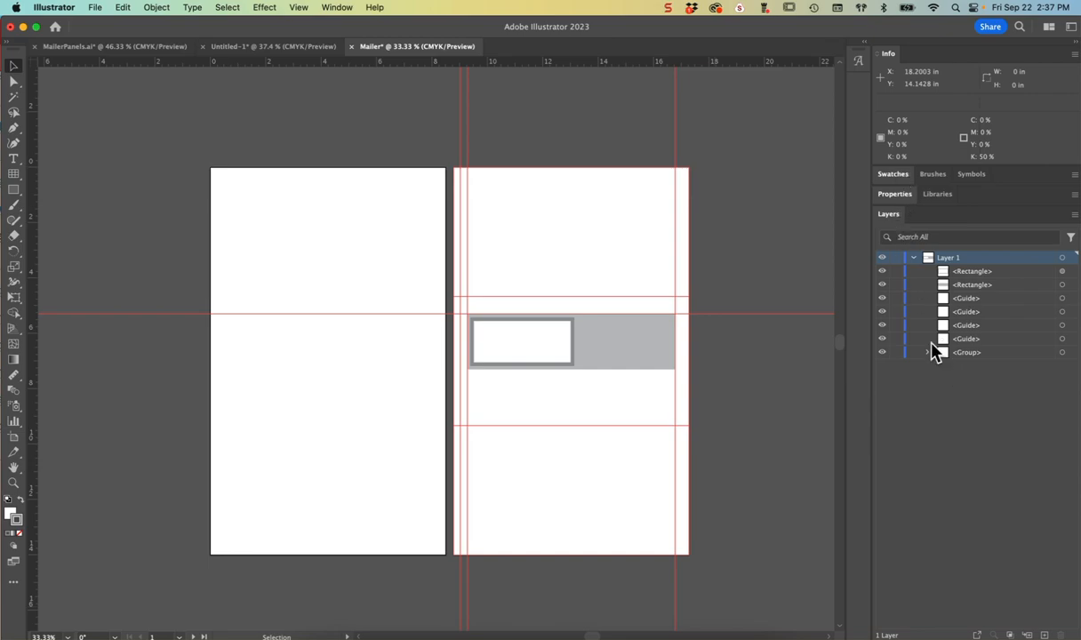
pyautogui.moveTo(881, 299); pyautogui.dragTo(882, 338)
pyautogui.click(881, 326)
pyautogui.click(881, 325)
pyautogui.click(882, 338)
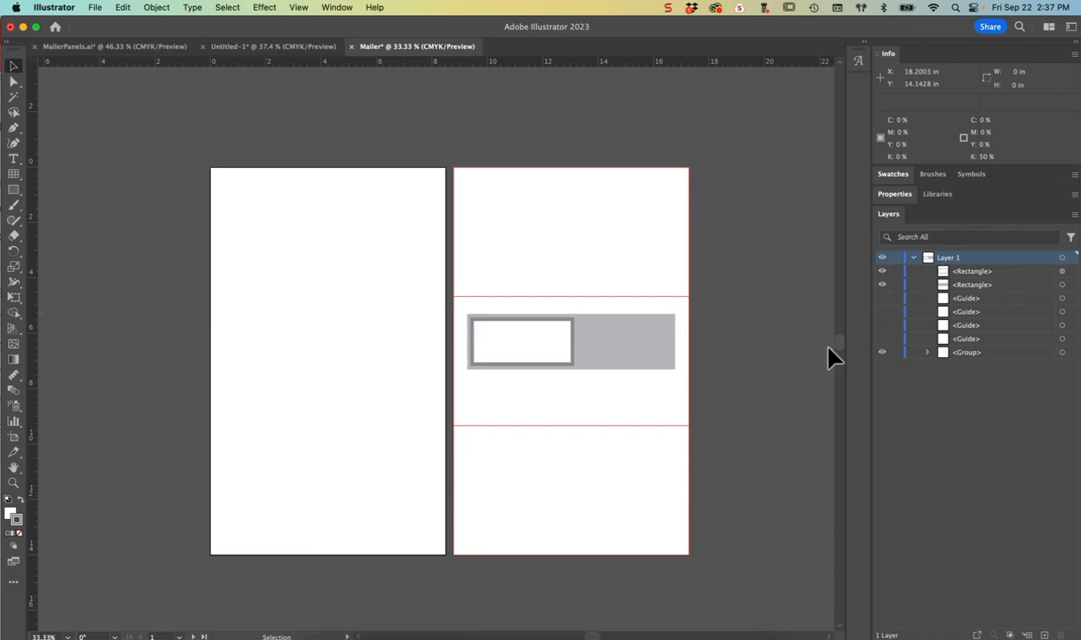